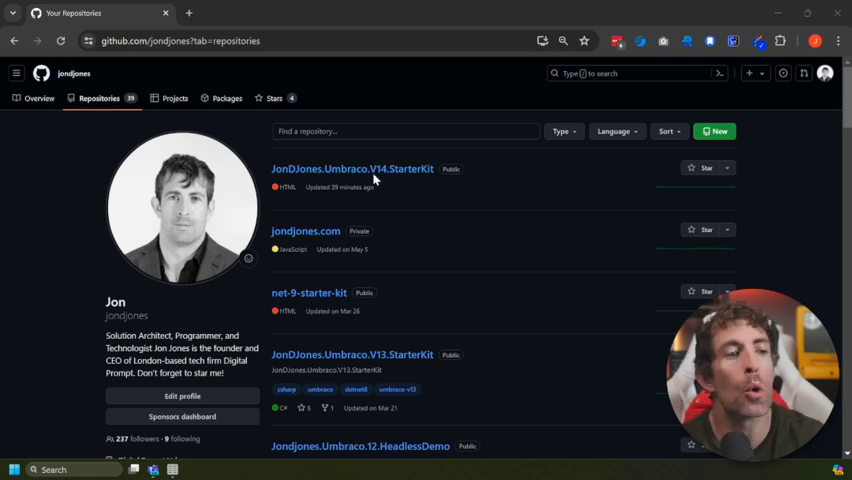
Step: Open the Umbraco Management API reference on docs.umbraco.com and underline its controller-replacement note
drag(150, 16, 110, 62)
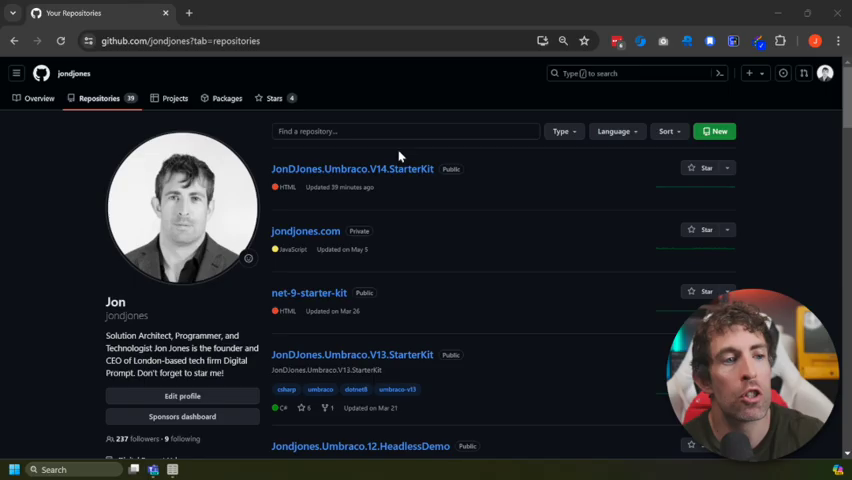
drag(396, 138, 315, 142)
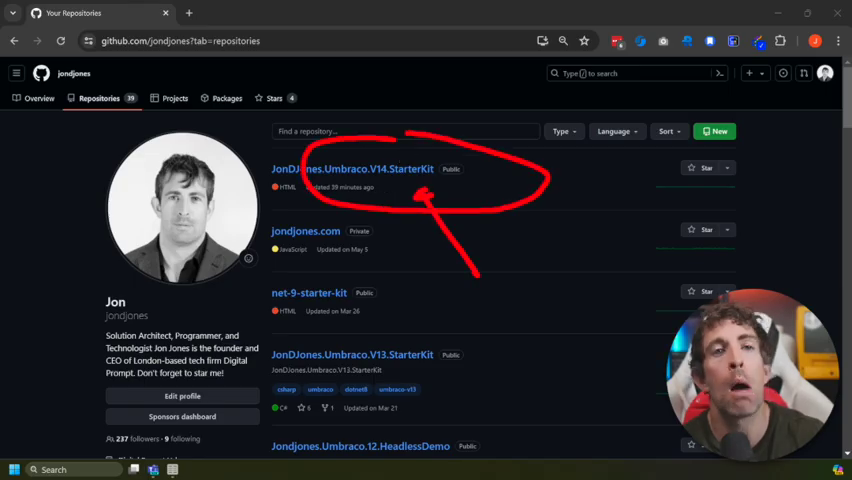
scroll(158, 300, down, 4)
drag(22, 211, 148, 270)
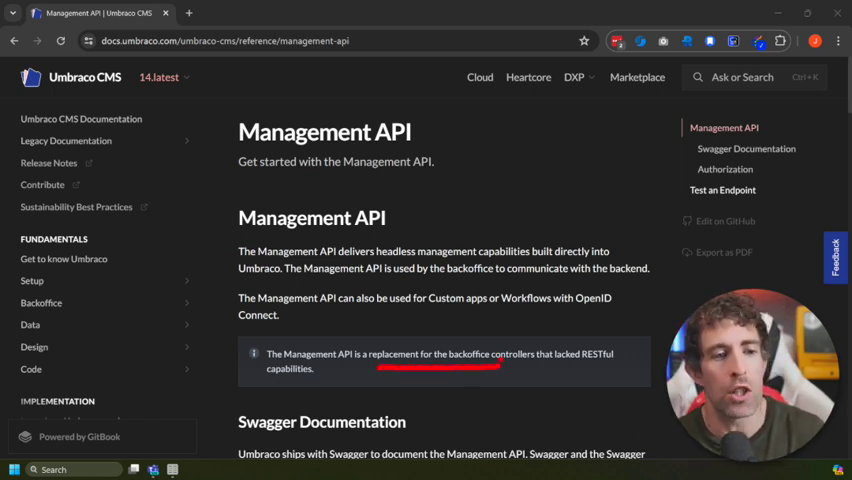
Step: Switch to the local Swagger UI at localhost:44393, showing the empty Default API
drag(537, 370, 626, 369)
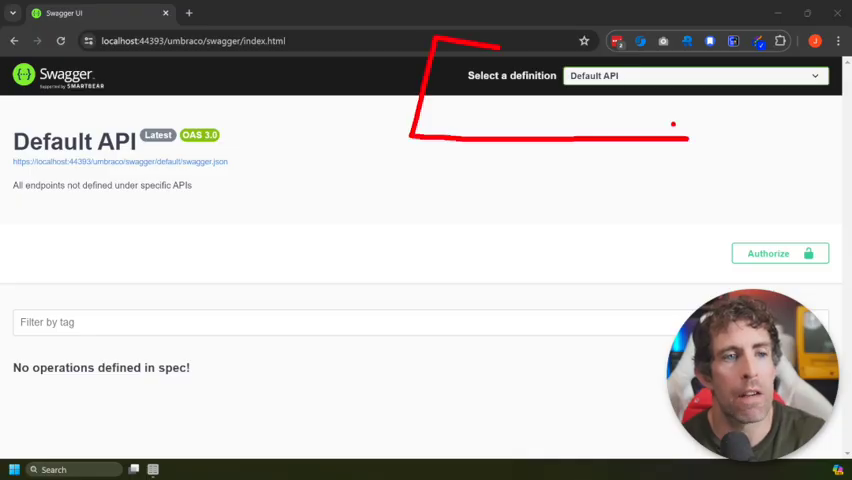
Step: Choose 'Umbraco Management API' from Swagger UI's definition dropdown
click(620, 76)
click(608, 114)
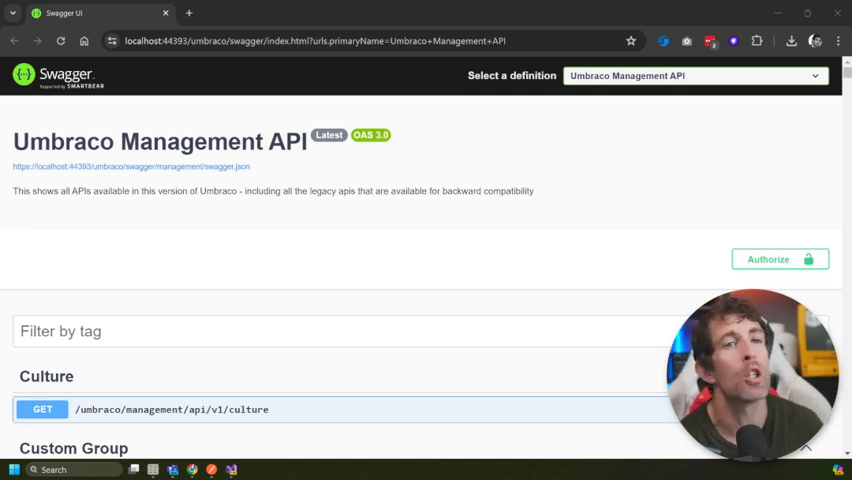
scroll(296, 231, down, 1)
scroll(297, 232, down, 2)
scroll(296, 231, down, 3)
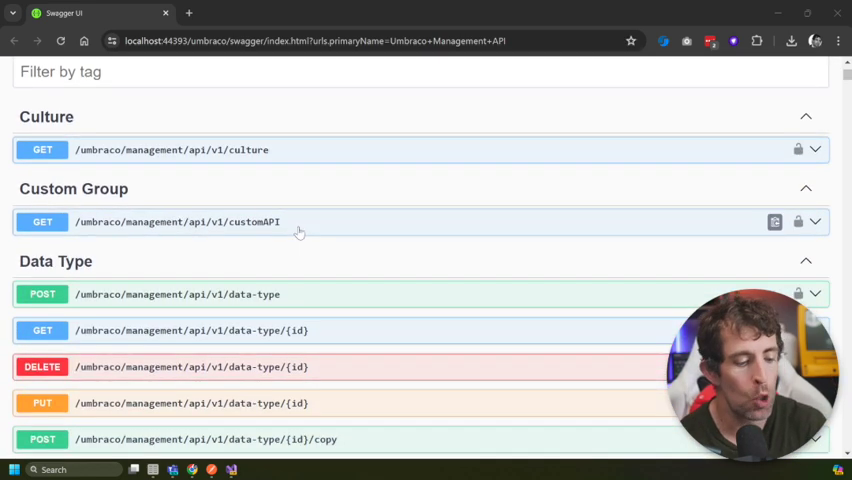
Step: Expand the POST /data-type operation to review its request body and responses
mouse_move(53, 268)
mouse_down()
mouse_move(122, 345)
mouse_move(72, 352)
mouse_up()
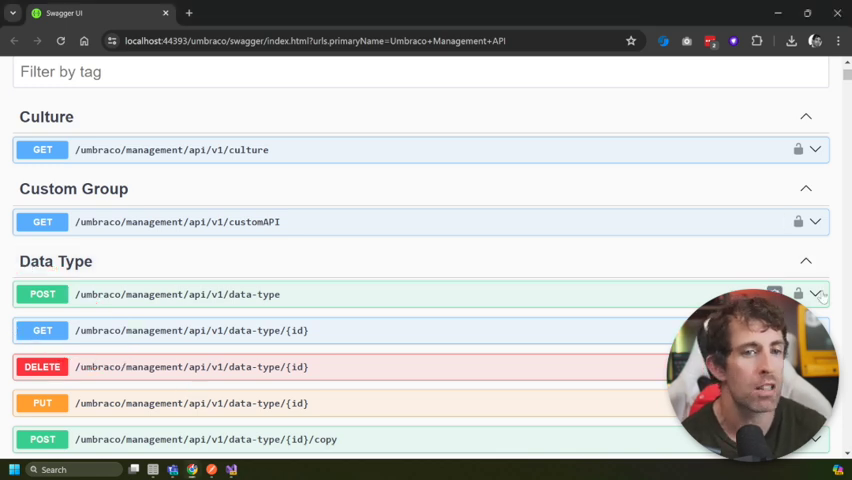
click(808, 293)
scroll(534, 258, down, 3)
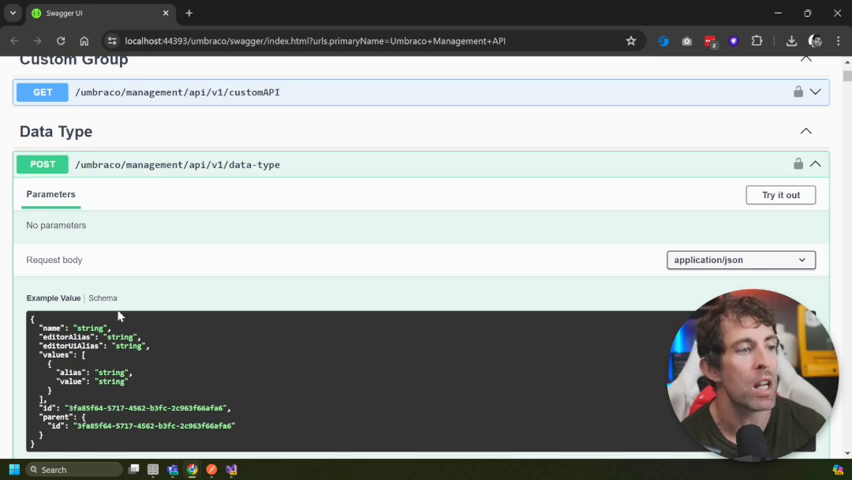
scroll(118, 314, down, 2)
scroll(315, 295, down, 2)
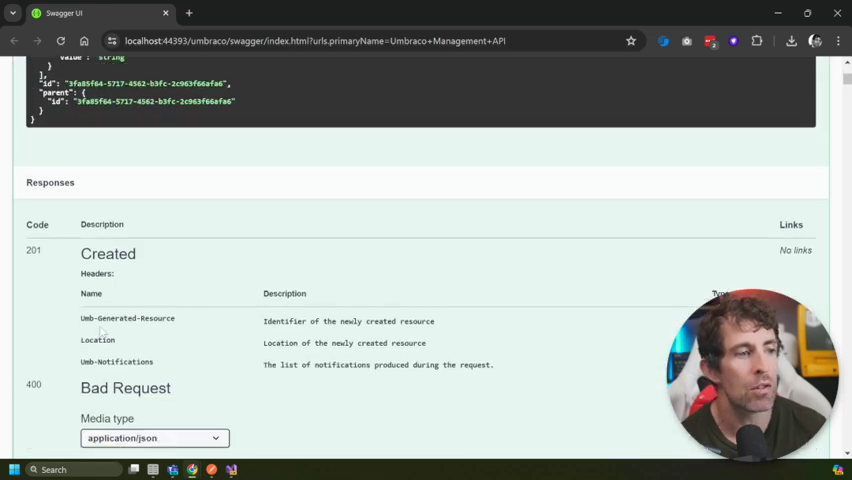
scroll(156, 332, down, 1)
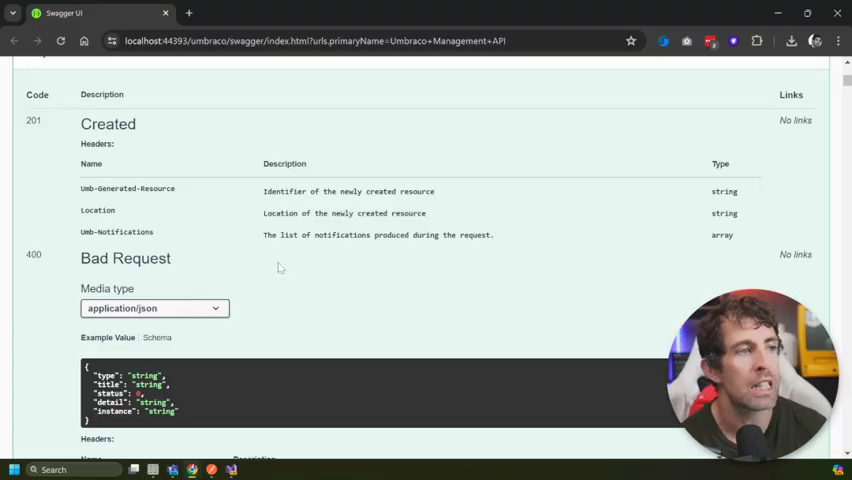
scroll(278, 245, up, 1)
scroll(70, 282, up, 2)
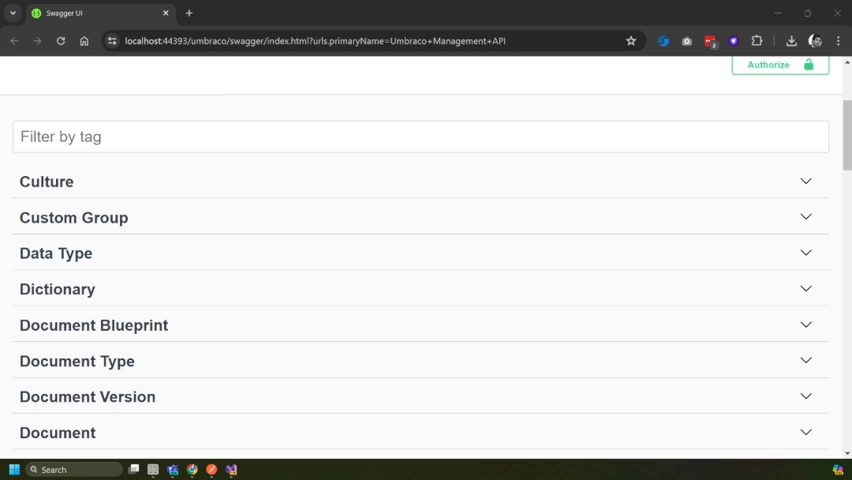
scroll(211, 160, down, 1)
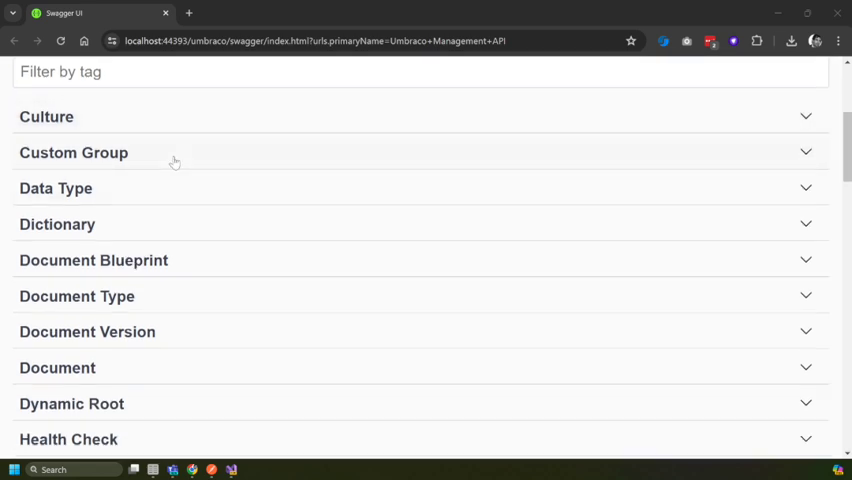
scroll(211, 171, down, 1)
scroll(213, 170, down, 1)
scroll(215, 170, down, 1)
scroll(216, 171, down, 2)
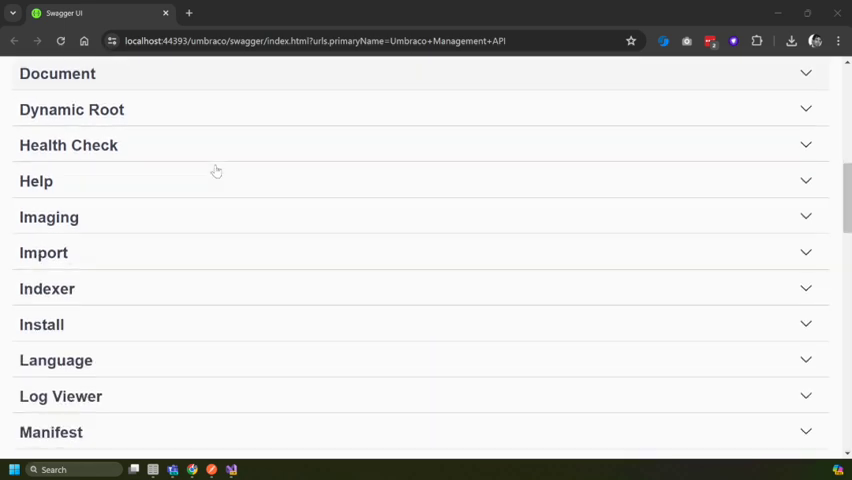
scroll(216, 170, down, 1)
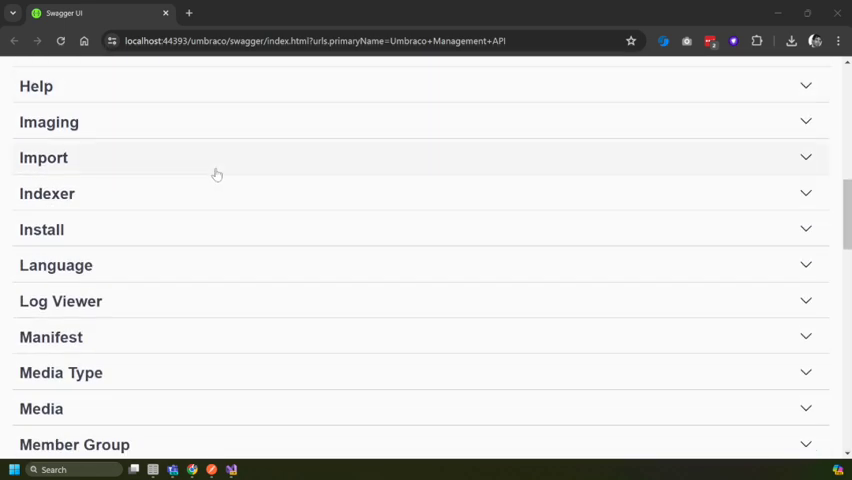
scroll(214, 171, down, 1)
scroll(215, 172, down, 1)
scroll(216, 174, down, 1)
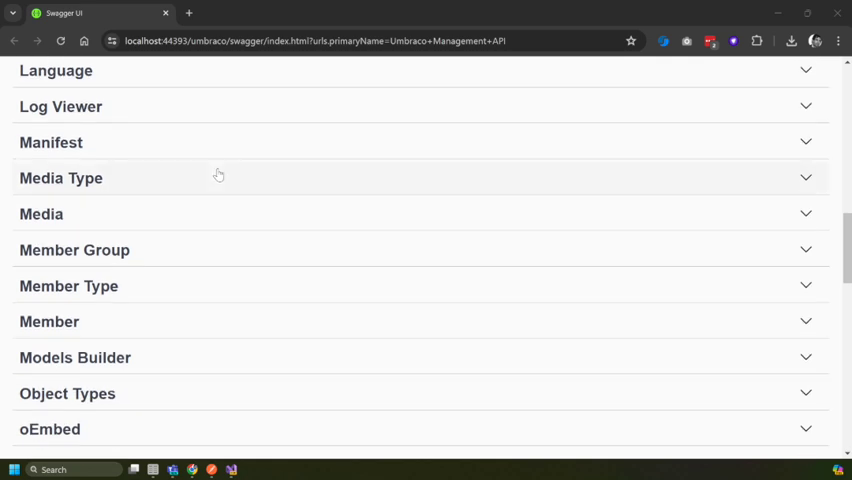
scroll(218, 175, down, 1)
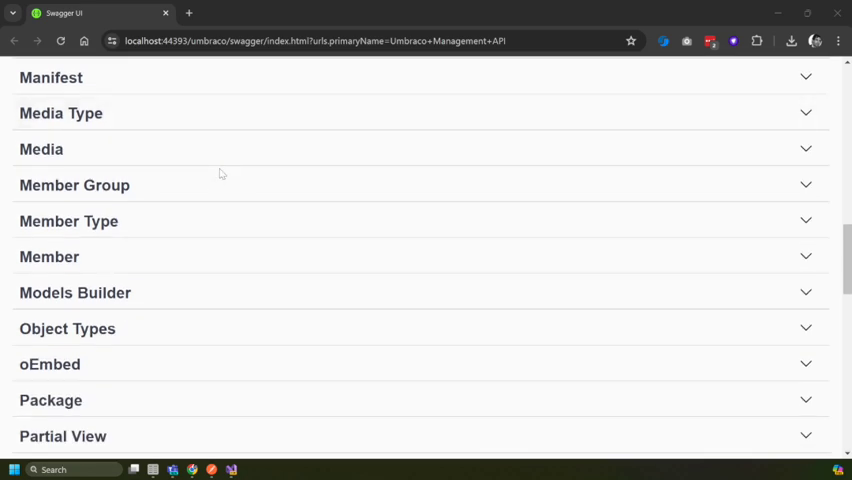
scroll(221, 173, down, 1)
scroll(221, 173, down, 1)
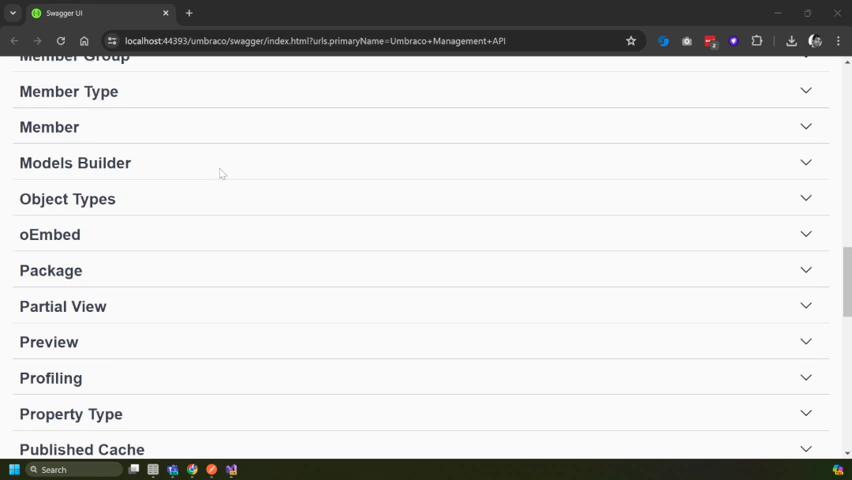
scroll(221, 173, down, 1)
scroll(221, 174, down, 2)
scroll(221, 174, down, 1)
scroll(228, 177, down, 1)
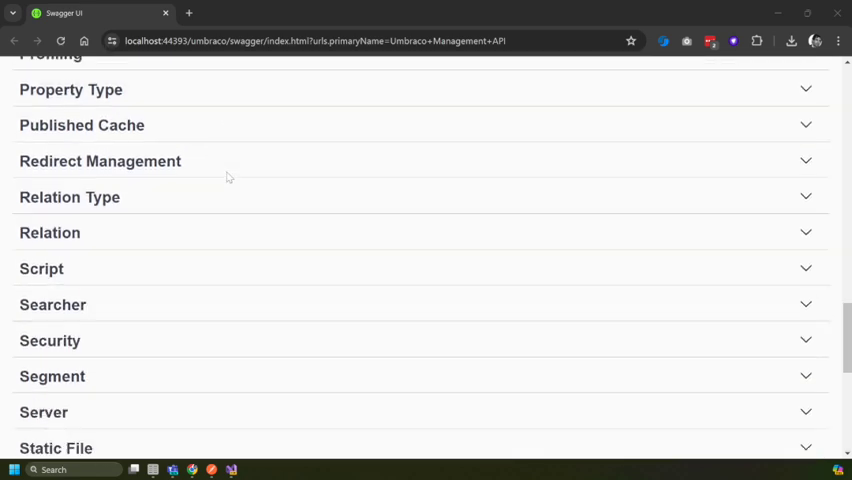
scroll(228, 177, down, 1)
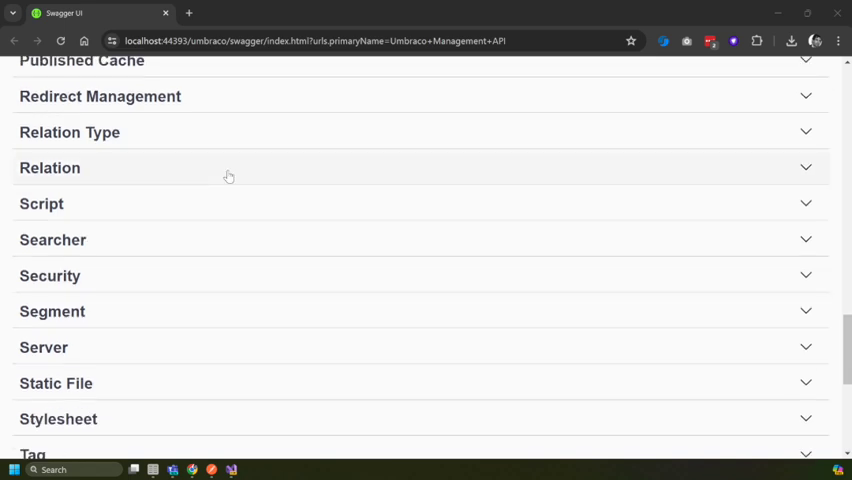
scroll(228, 177, down, 1)
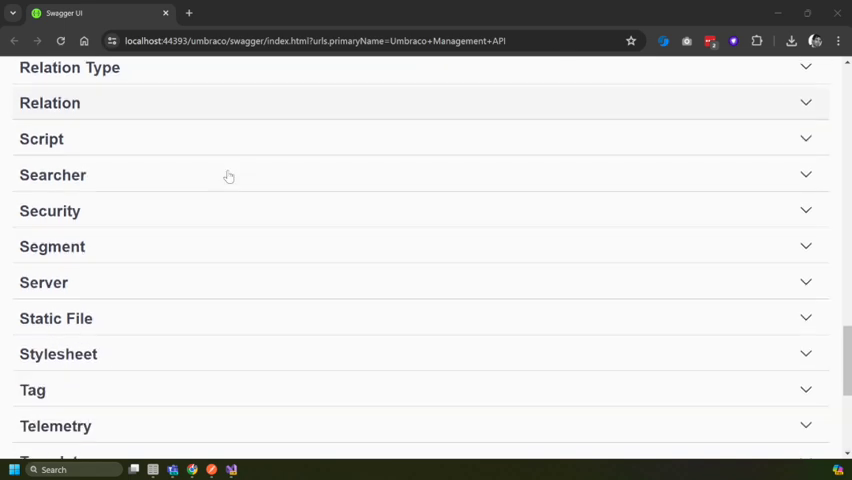
scroll(228, 177, down, 1)
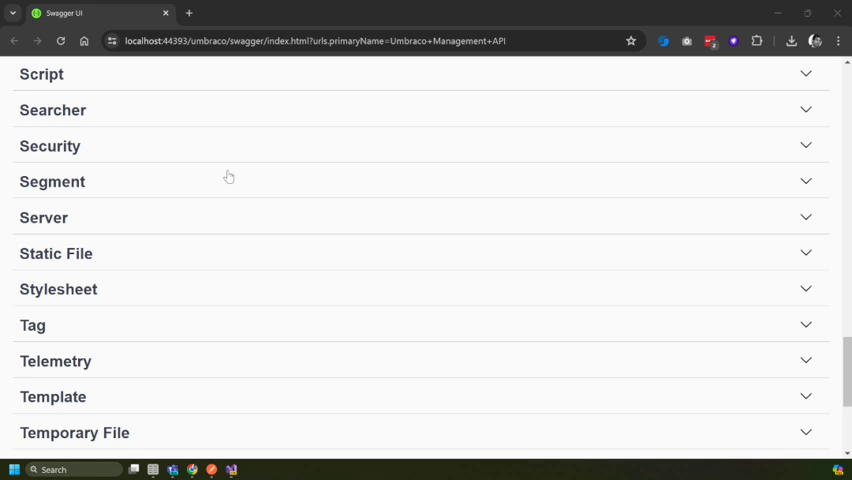
scroll(228, 177, down, 1)
scroll(228, 177, down, 1)
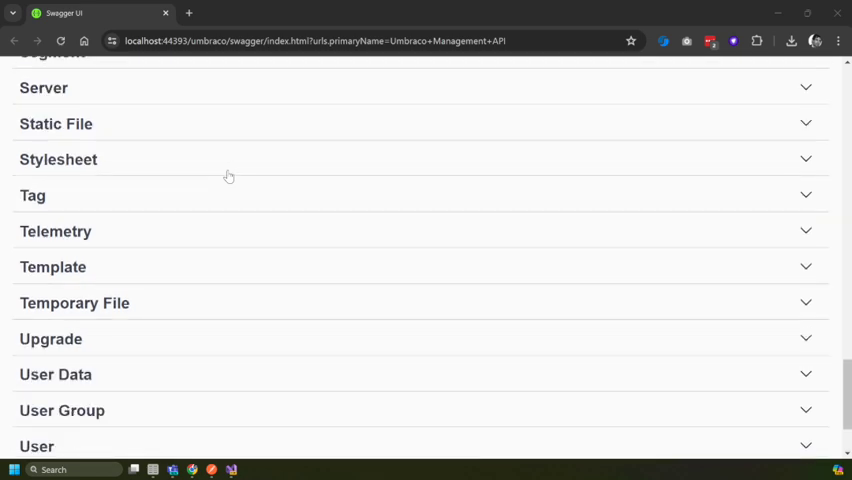
scroll(228, 177, down, 1)
scroll(228, 177, down, 1)
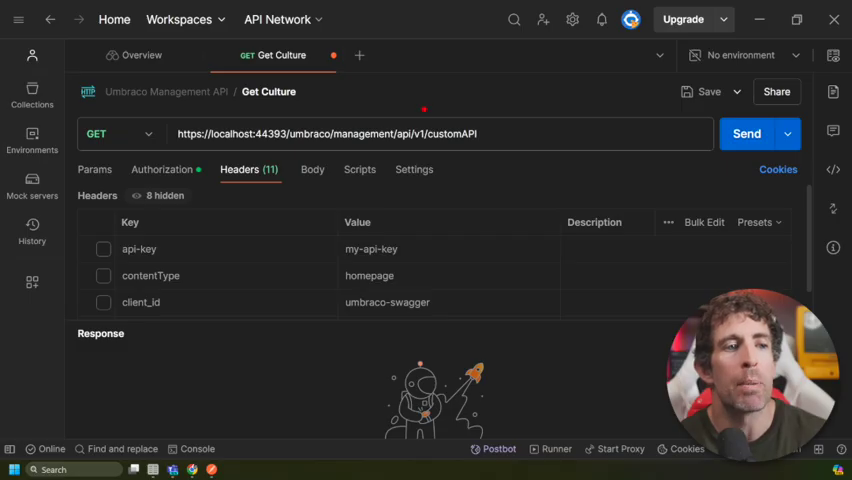
Step: Annotate the Get Culture request's Headers tab settings in Postman
drag(425, 108, 408, 188)
drag(510, 100, 478, 230)
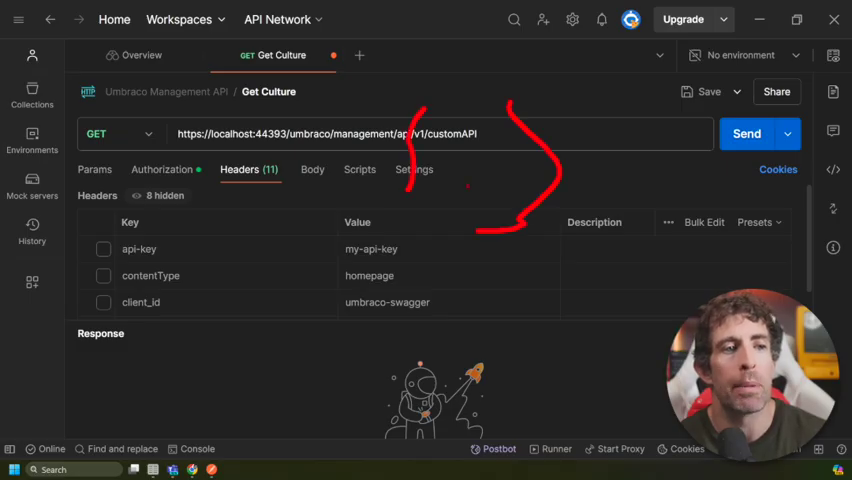
drag(467, 185, 428, 232)
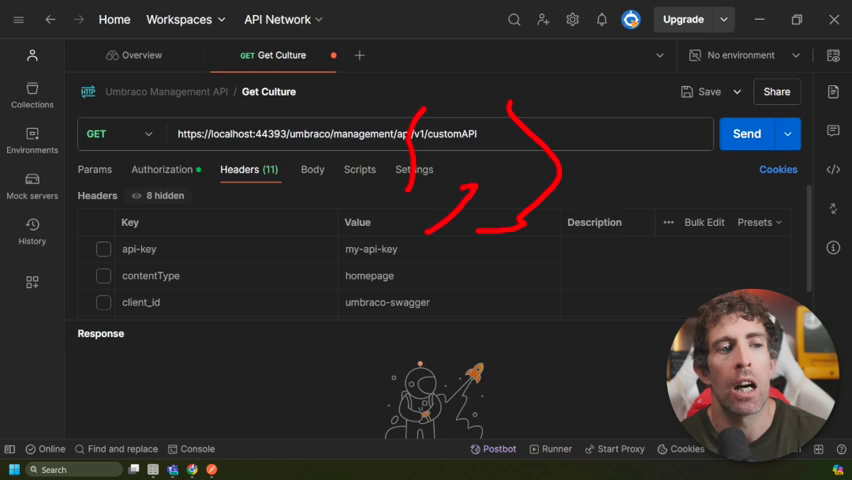
drag(445, 200, 490, 197)
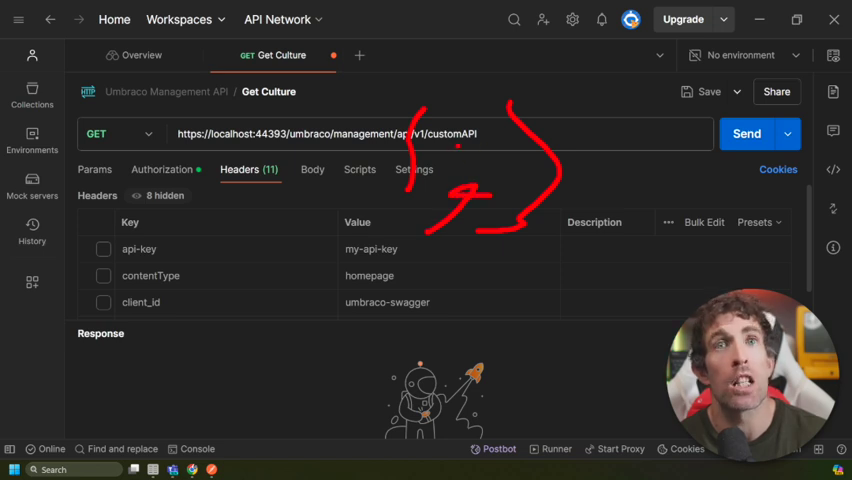
key(Escape)
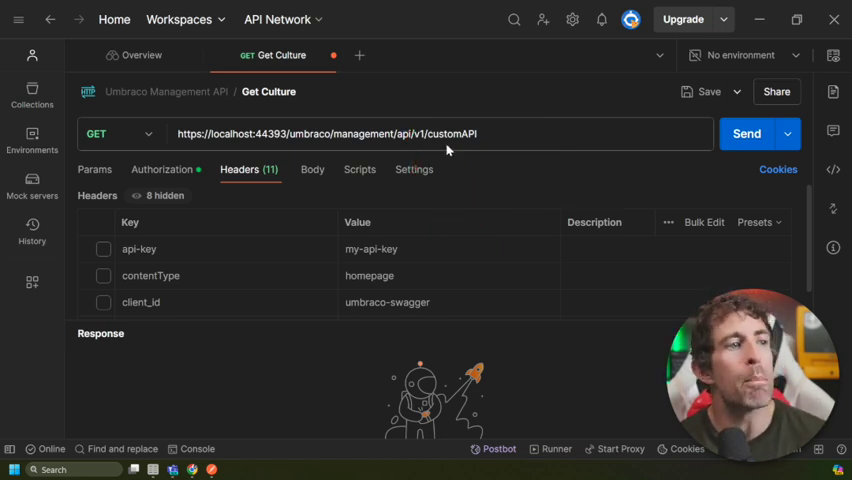
Step: Show the request's Authorization tab and mark its OAuth 2.0 auth type
drag(138, 128, 220, 240)
drag(209, 103, 218, 305)
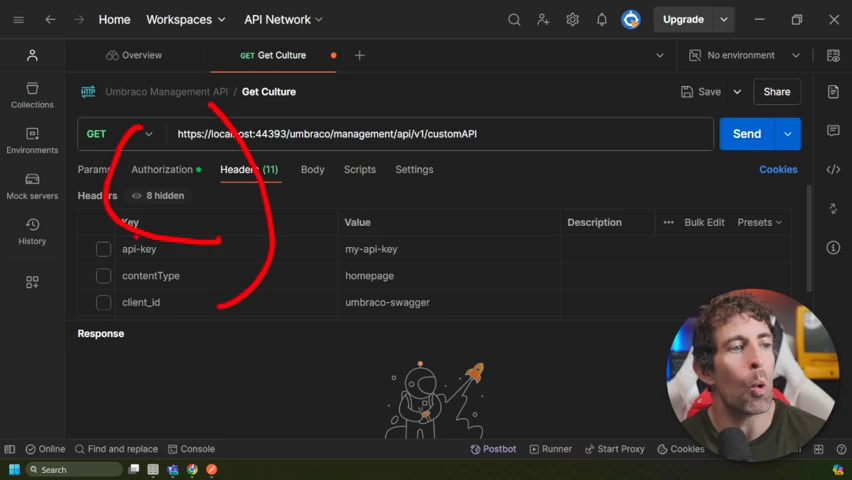
key(Escape)
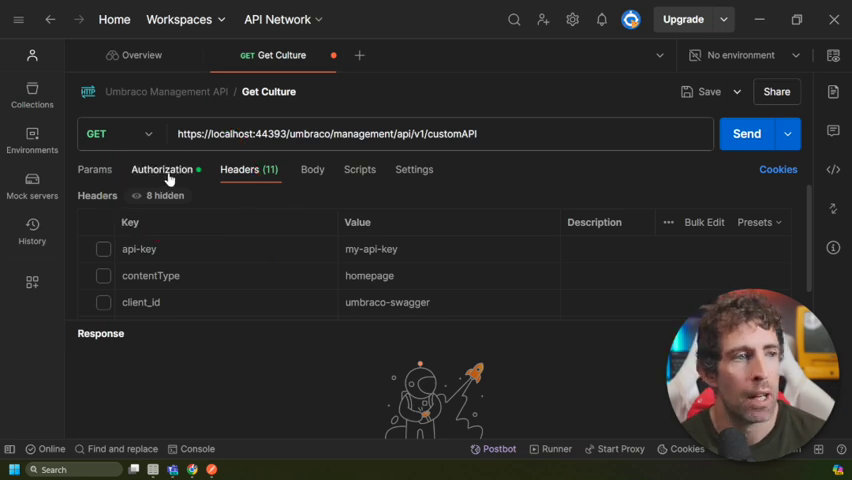
click(166, 171)
mouse_move(105, 195)
mouse_down()
mouse_move(63, 222)
mouse_move(200, 205)
mouse_up()
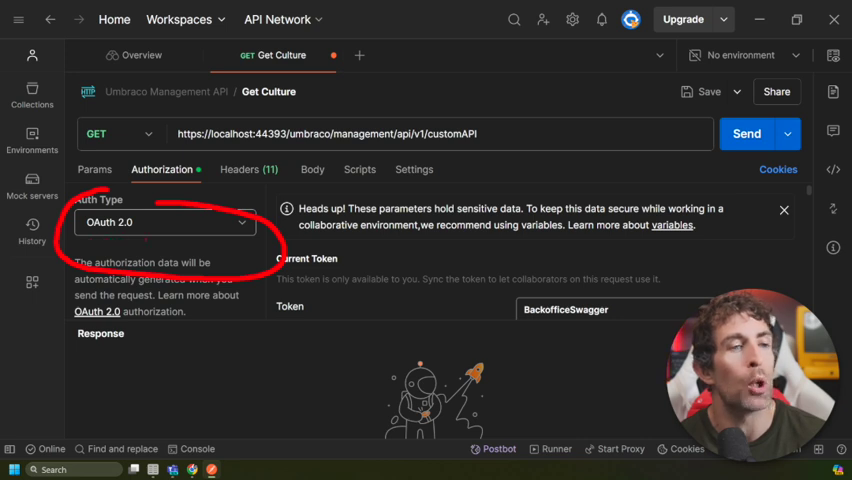
key(Escape)
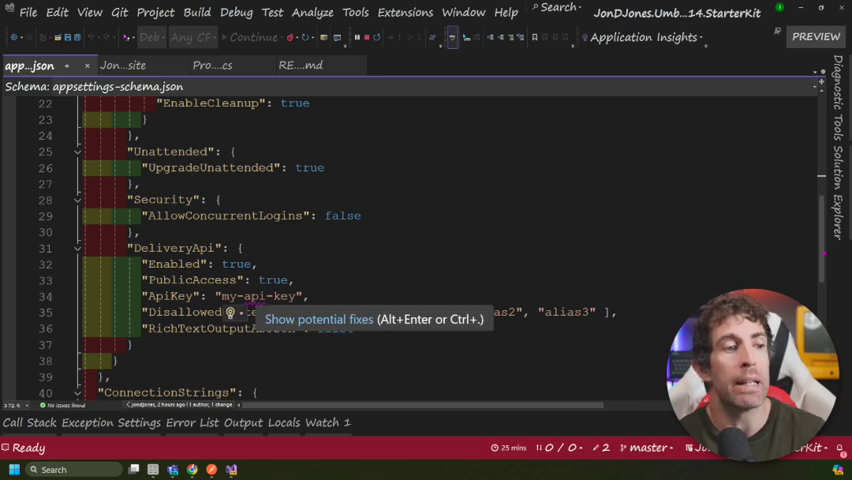
click(258, 264)
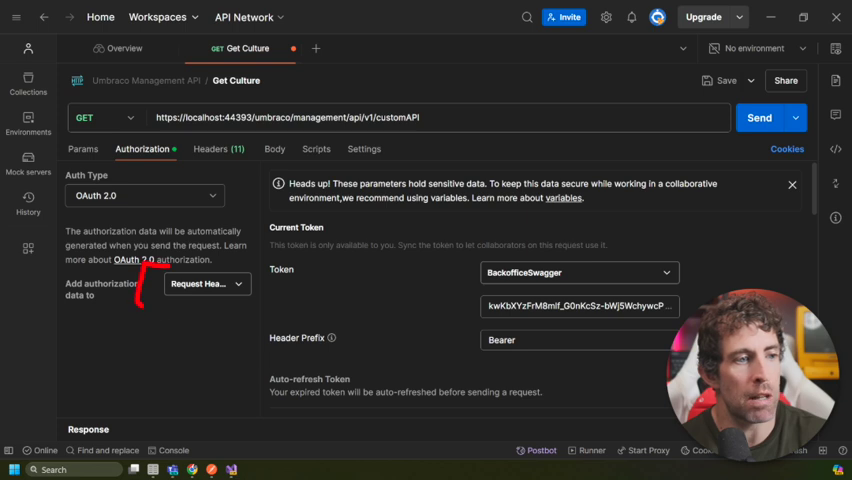
click(208, 284)
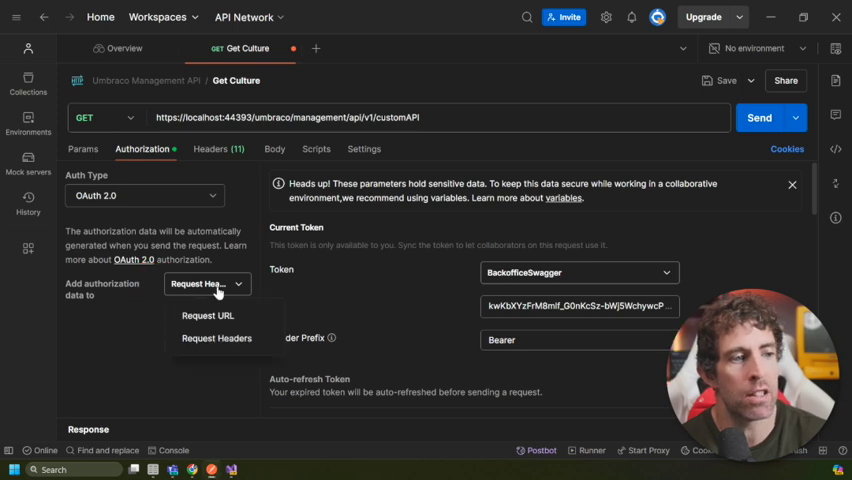
click(126, 337)
mouse_move(320, 188)
mouse_down()
mouse_move(330, 358)
mouse_move(474, 326)
mouse_up()
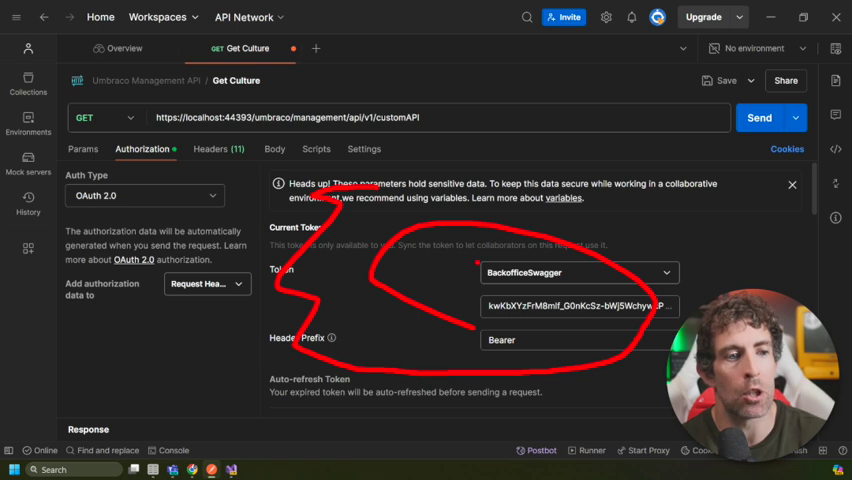
scroll(462, 232, down, 5)
scroll(280, 204, down, 2)
mouse_move(279, 204)
mouse_down()
mouse_move(247, 247)
mouse_move(475, 185)
mouse_move(250, 182)
mouse_up()
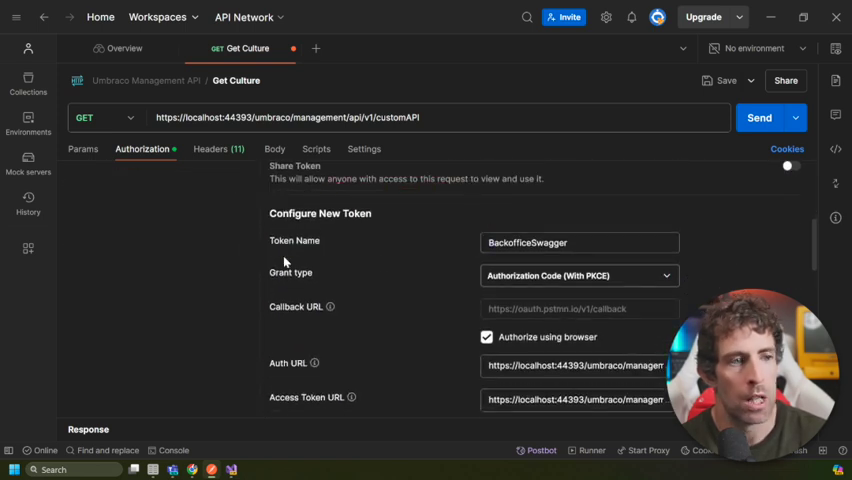
drag(470, 260, 591, 259)
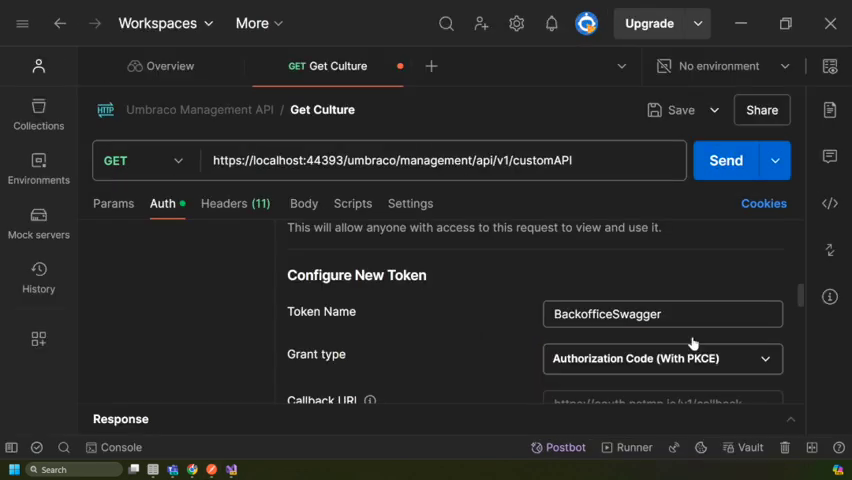
scroll(694, 342, down, 1)
drag(522, 314, 728, 313)
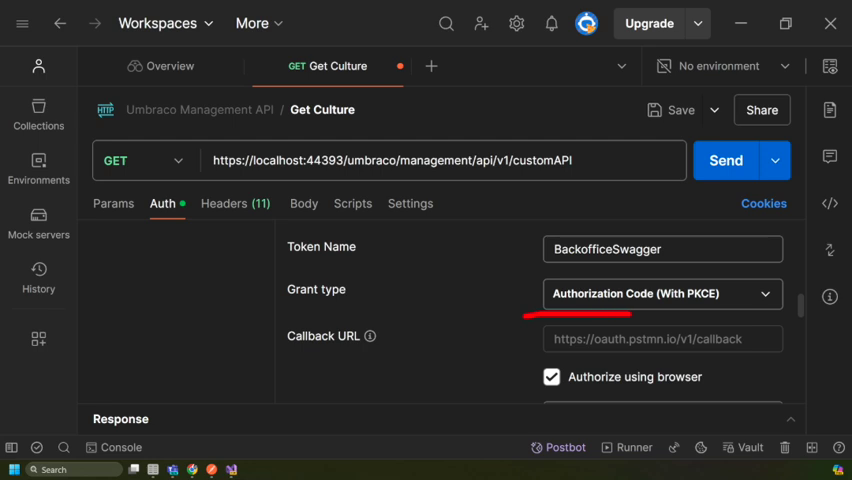
scroll(742, 320, down, 2)
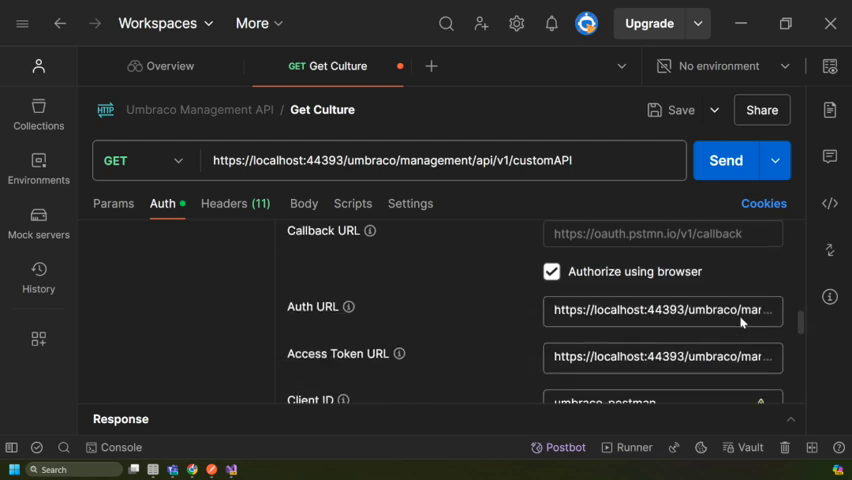
mouse_move(570, 226)
mouse_down()
mouse_move(514, 252)
mouse_move(700, 280)
mouse_move(600, 218)
mouse_move(572, 217)
mouse_up()
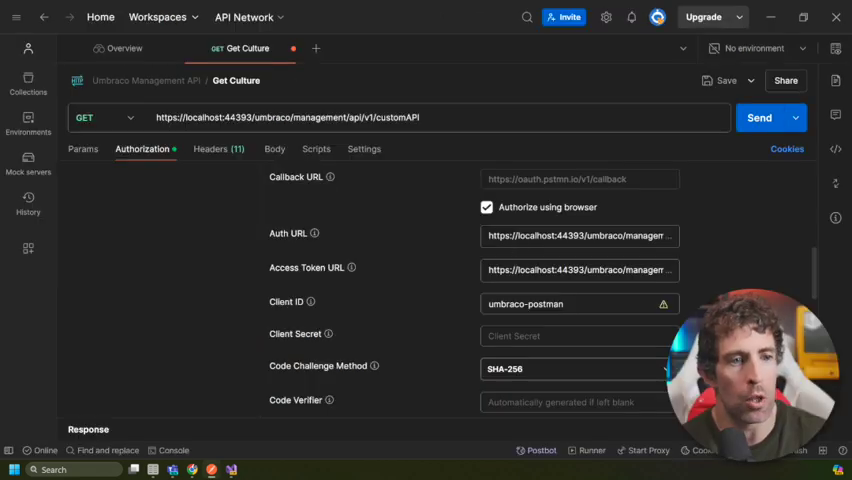
drag(481, 250, 675, 251)
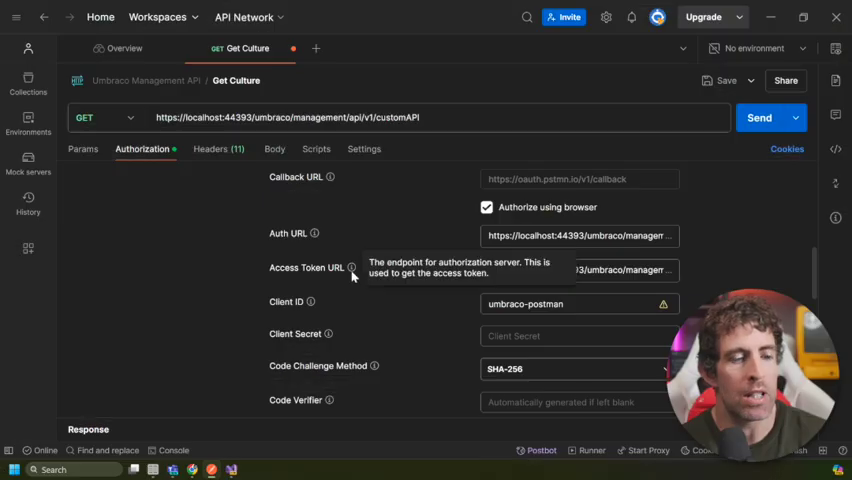
scroll(400, 280, down, 2)
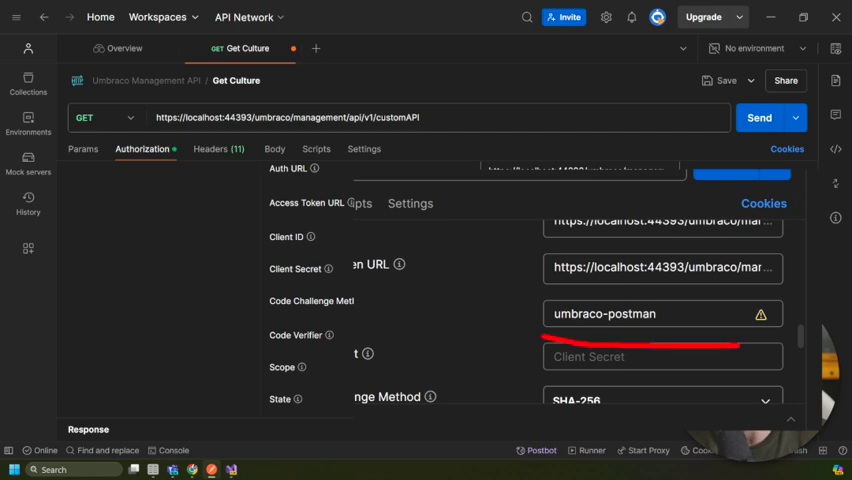
scroll(510, 266, down, 2)
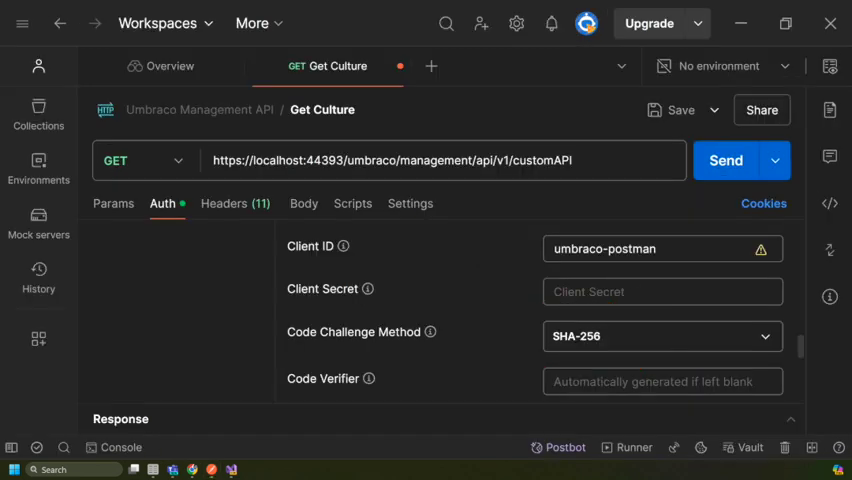
scroll(635, 297, down, 3)
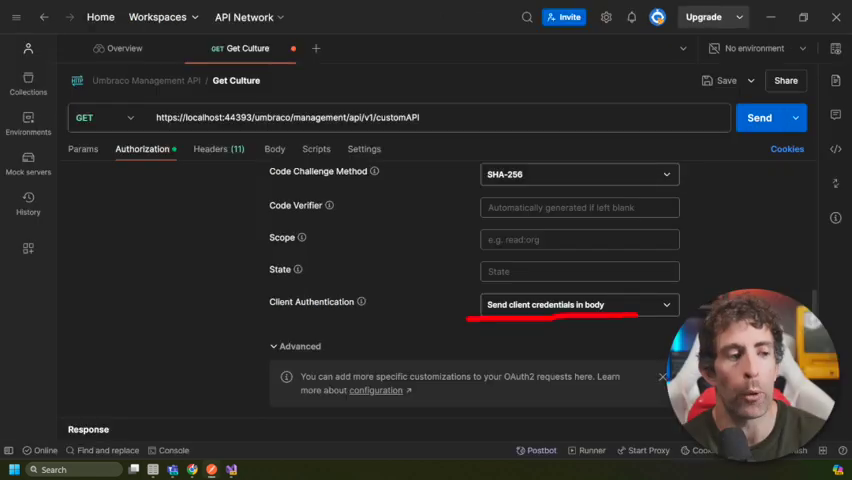
scroll(633, 321, down, 2)
scroll(560, 305, down, 1)
scroll(480, 295, down, 3)
scroll(400, 300, up, 5)
Step: Collapse the Advanced OAuth options and request a new access token
click(284, 327)
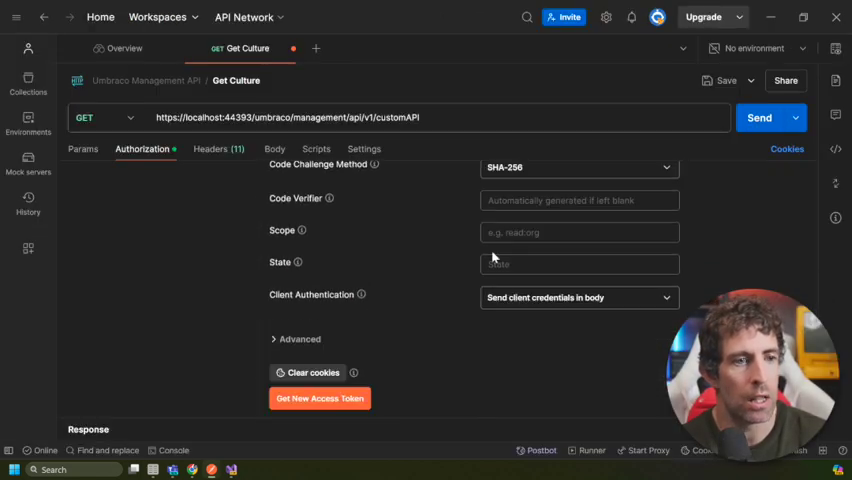
click(343, 400)
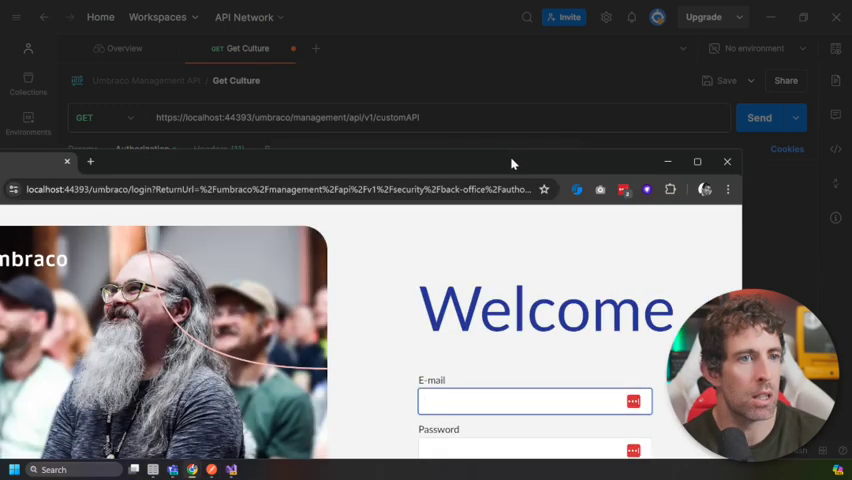
Step: Maximize the Umbraco login window, enter e-mail and password, and log in
double_click(510, 162)
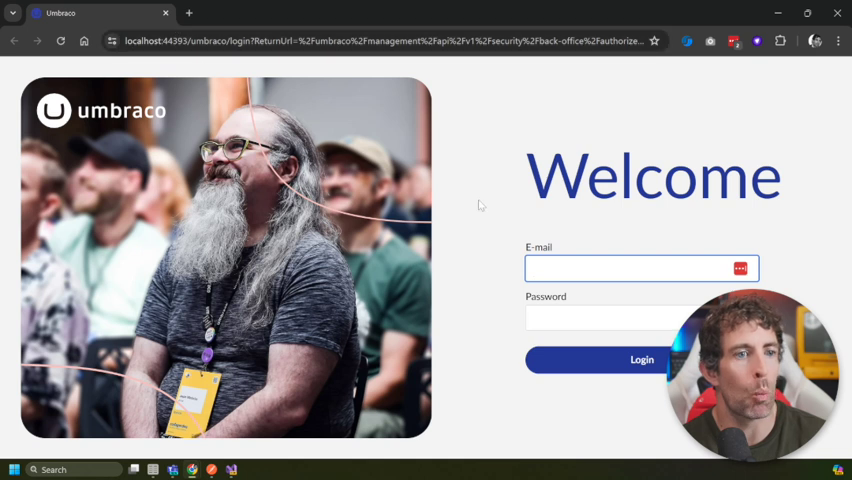
text(admini@admin.com)
key(Tab)
text(**)
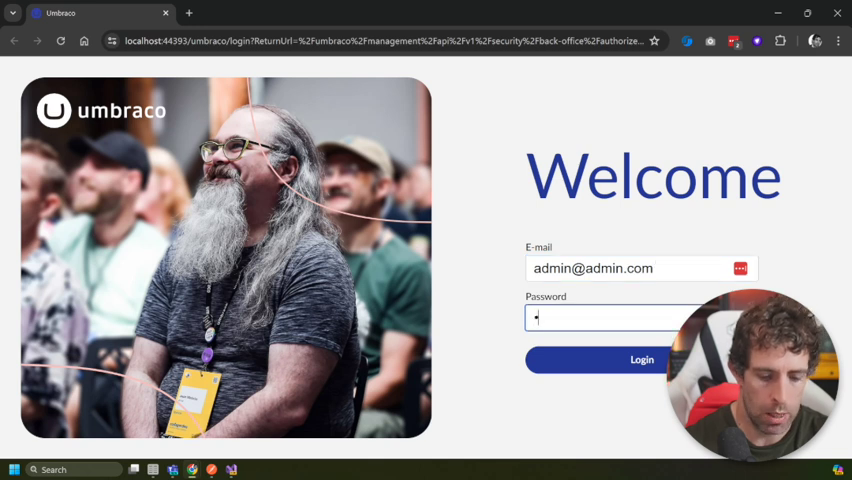
text(***************)
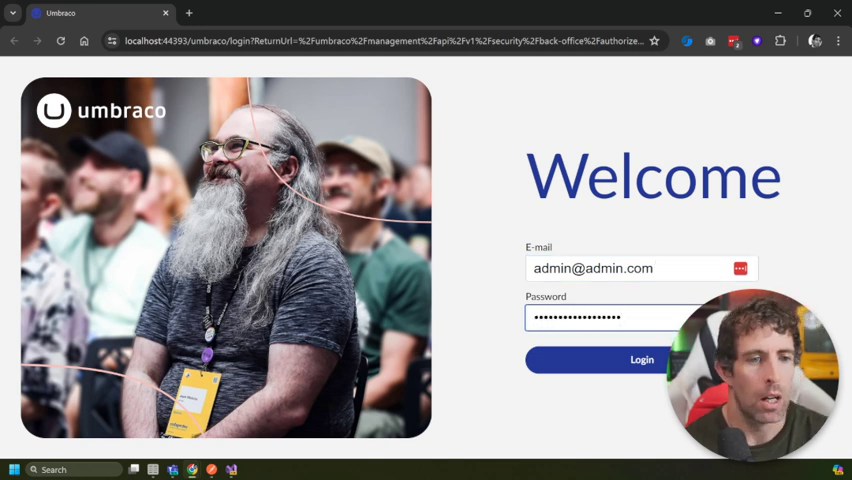
click(612, 357)
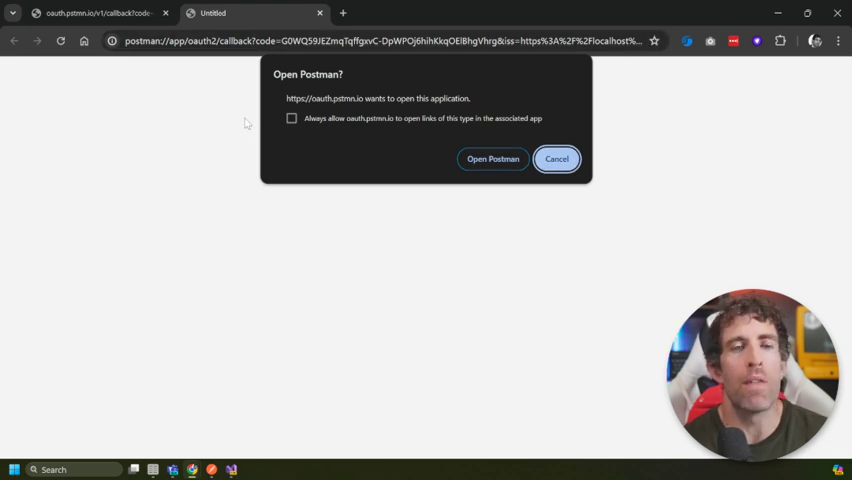
Step: Return to Postman and apply the fresh BackofficeSwagger token with Bearer prefix
click(488, 160)
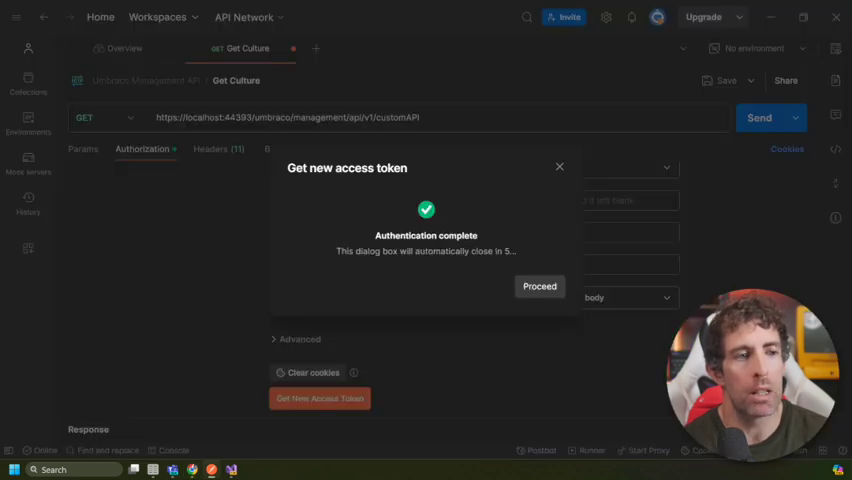
mouse_move(392, 185)
mouse_down()
mouse_move(378, 215)
mouse_move(460, 270)
mouse_move(400, 183)
mouse_up()
click(555, 291)
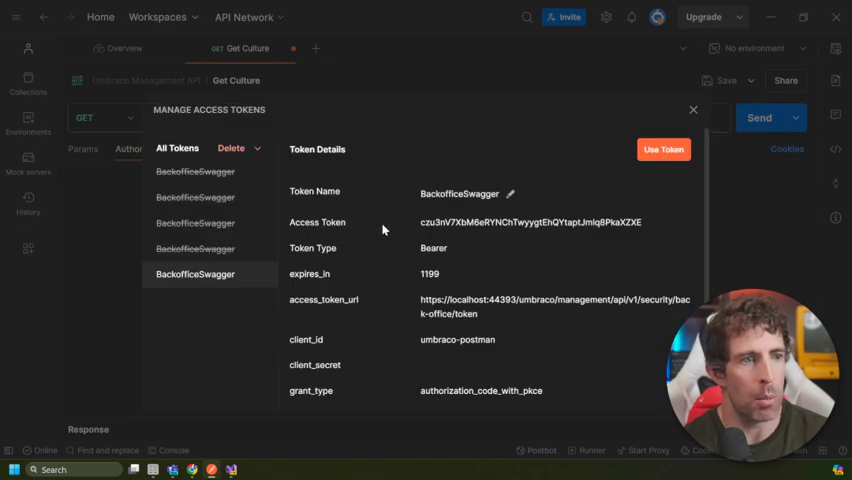
mouse_move(405, 190)
mouse_down()
mouse_move(400, 235)
mouse_move(540, 265)
mouse_move(495, 185)
mouse_move(430, 180)
mouse_up()
mouse_move(612, 190)
mouse_down()
mouse_move(690, 128)
mouse_move(632, 112)
mouse_up()
drag(594, 270, 662, 186)
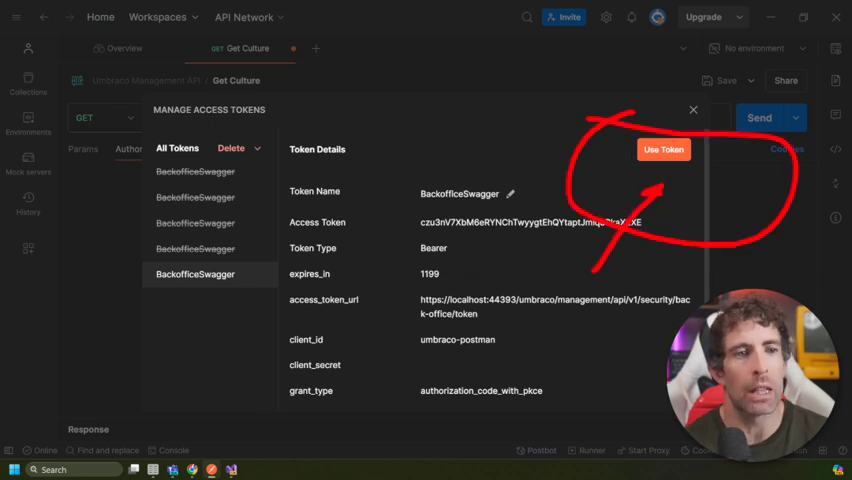
click(658, 151)
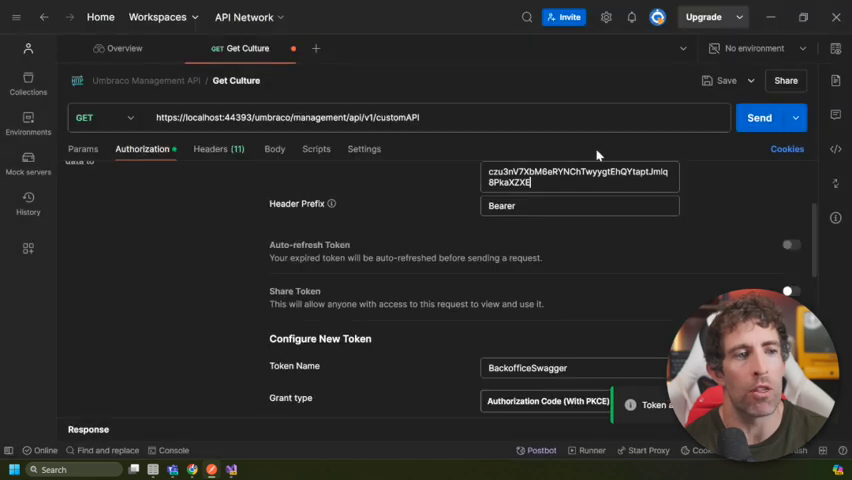
drag(653, 370, 678, 432)
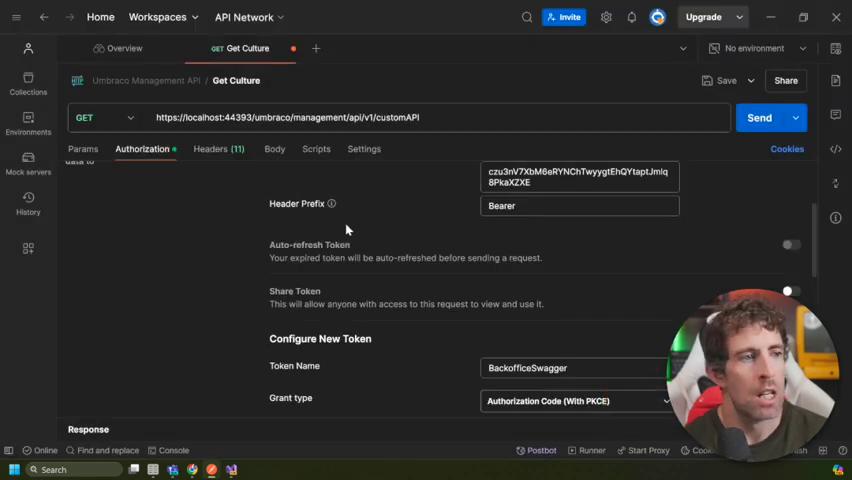
scroll(344, 230, up, 3)
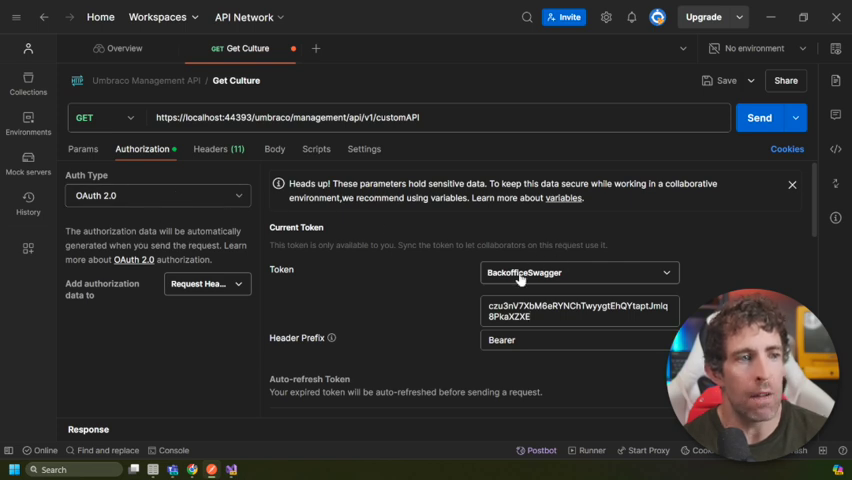
scroll(580, 275, down, 4)
scroll(560, 258, down, 1)
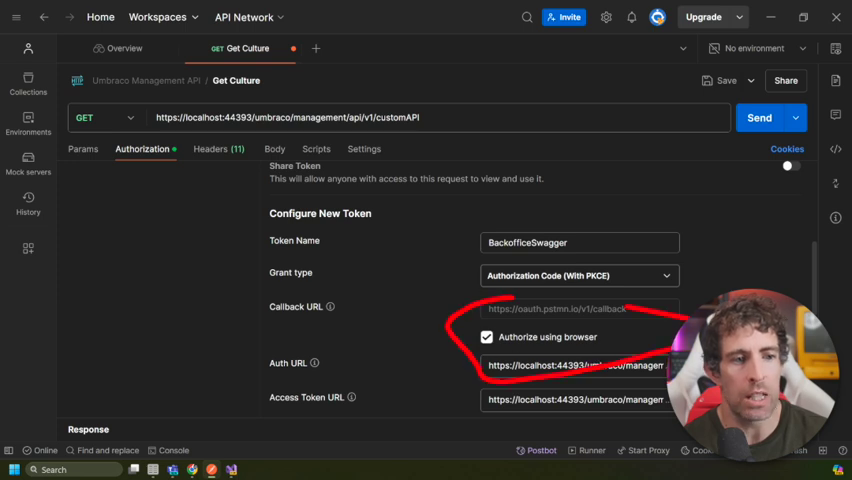
scroll(550, 343, down, 5)
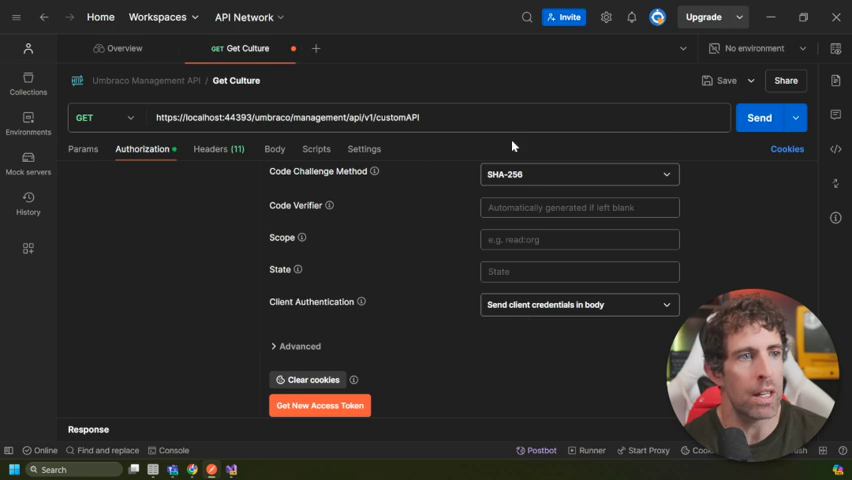
Step: Send the GET customAPI request, breaking on MyItemApiController's NotImplementedException
click(759, 118)
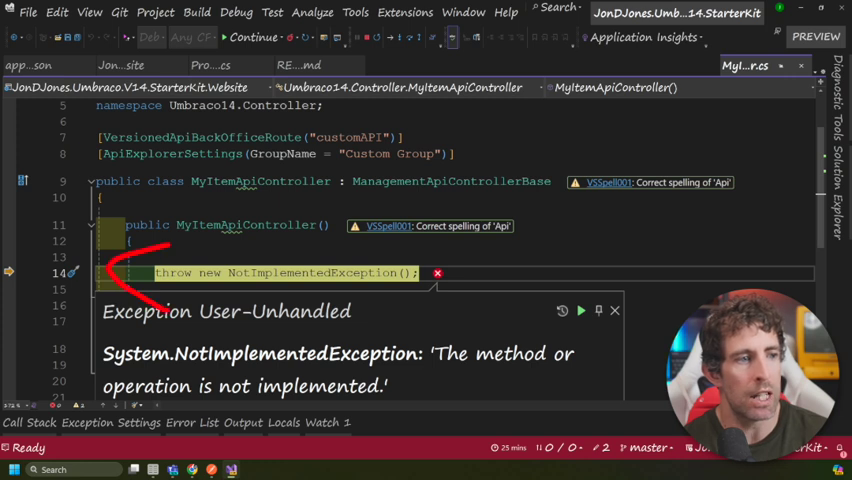
scroll(300, 200, down, 1)
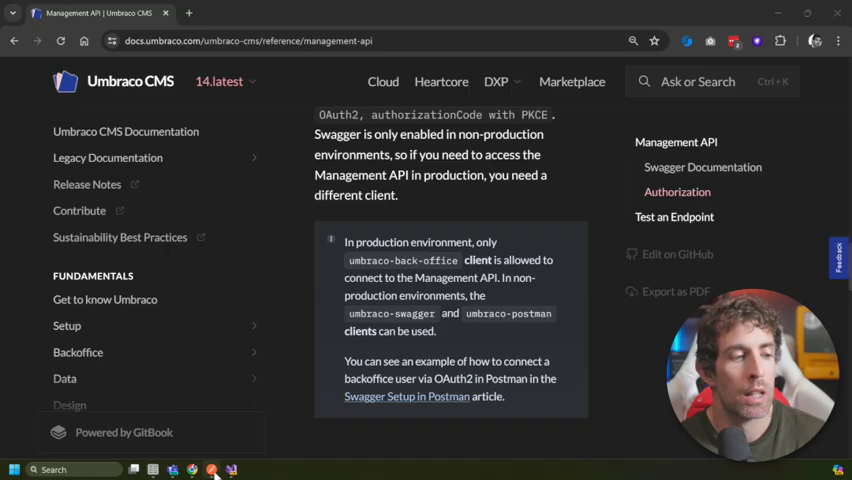
Step: Highlight the umbraco-postman Client ID in Postman's OAuth settings, then shrink the window
click(212, 469)
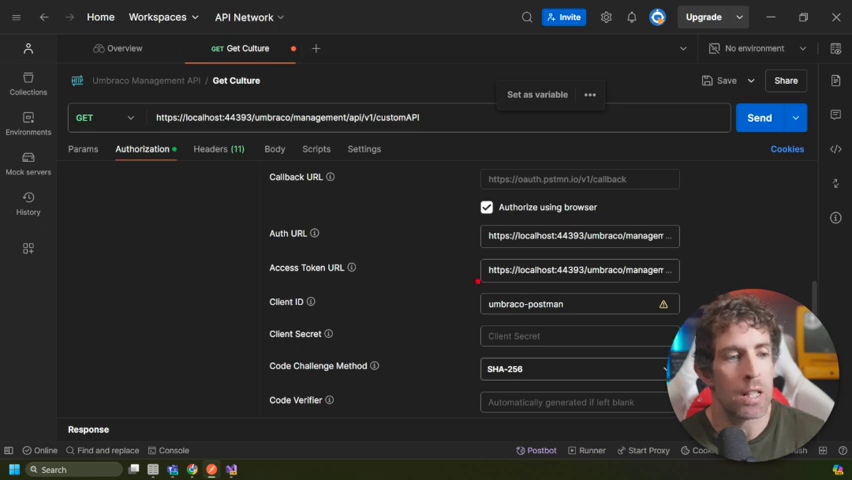
drag(478, 281, 676, 350)
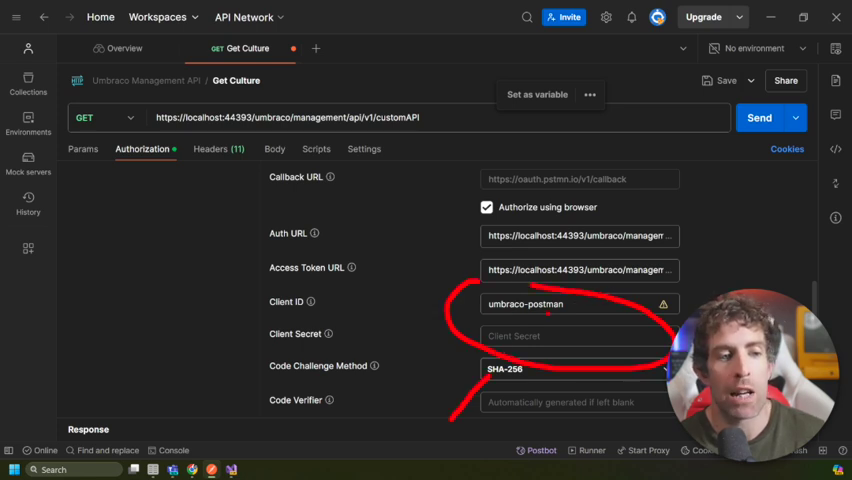
key(Escape)
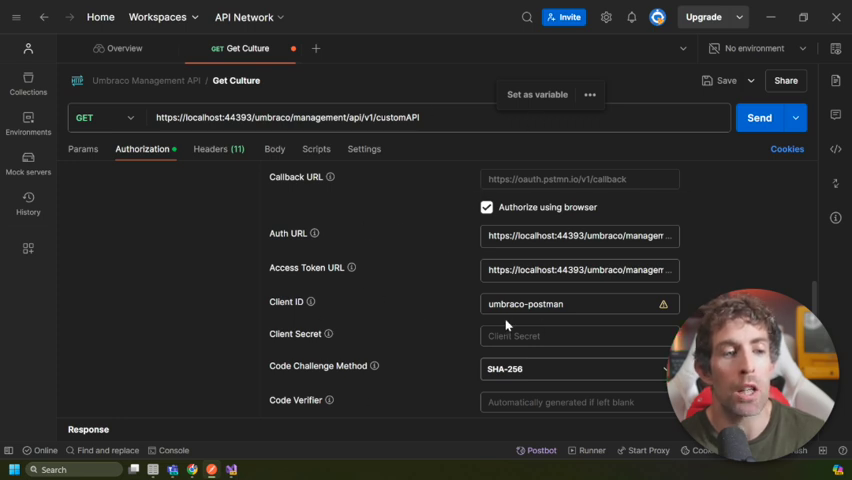
drag(510, 305, 475, 310)
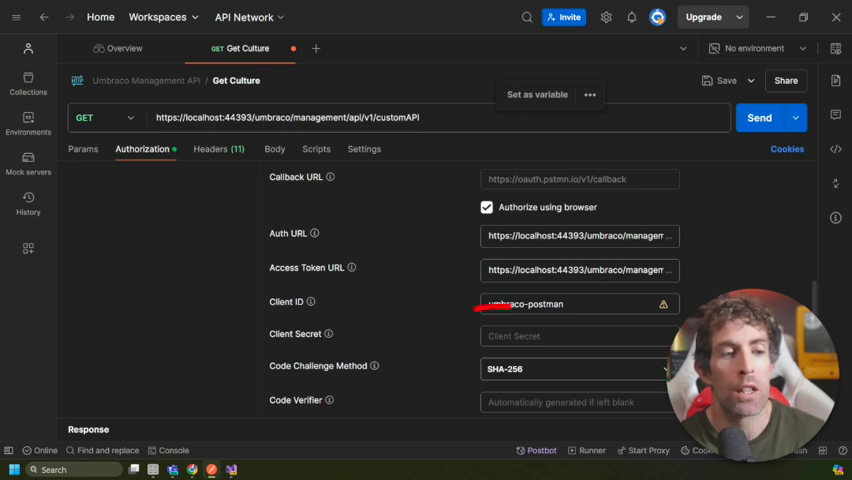
double_click(456, 8)
drag(542, 475, 471, 405)
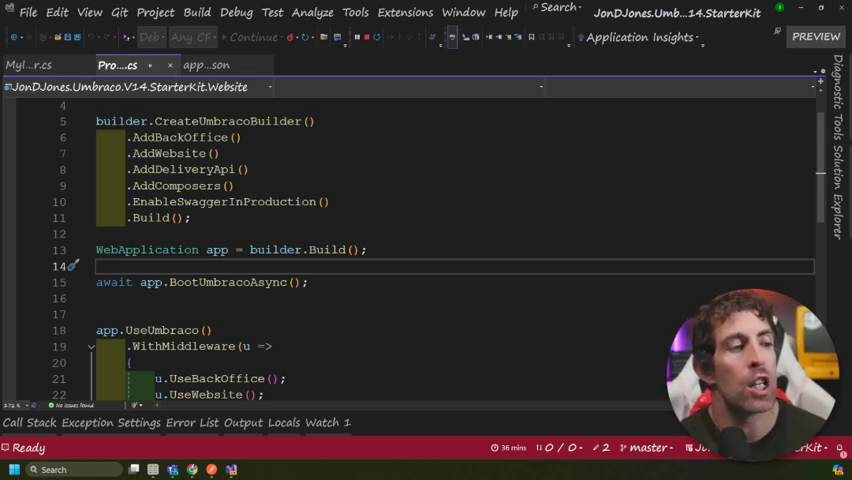
scroll(420, 250, up, 1)
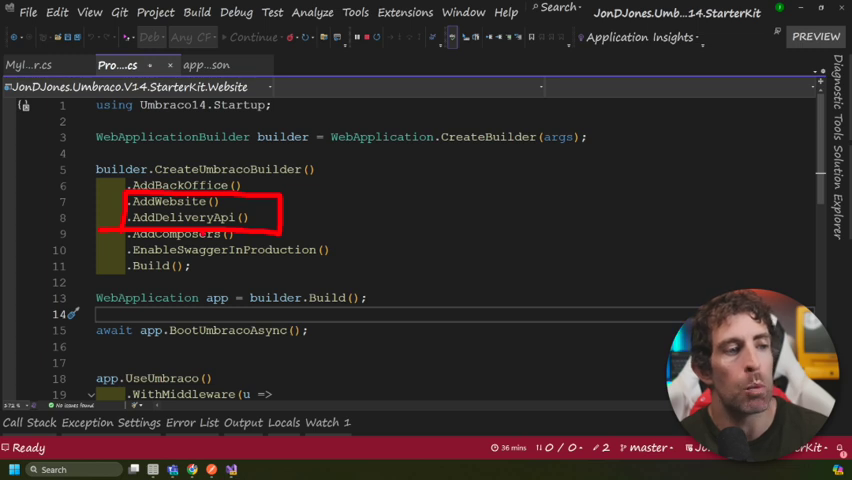
scroll(295, 227, down, 2)
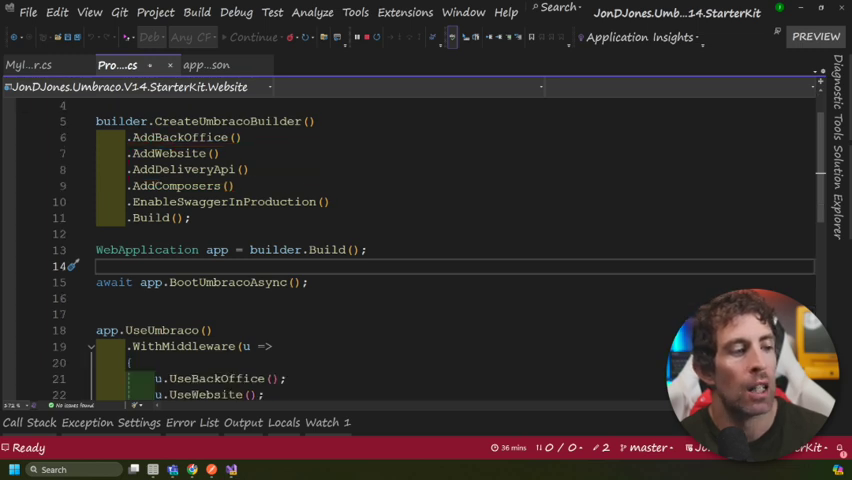
scroll(295, 227, down, 2)
mouse_move(155, 218)
mouse_down()
mouse_move(361, 296)
mouse_move(195, 225)
mouse_up()
key(Escape)
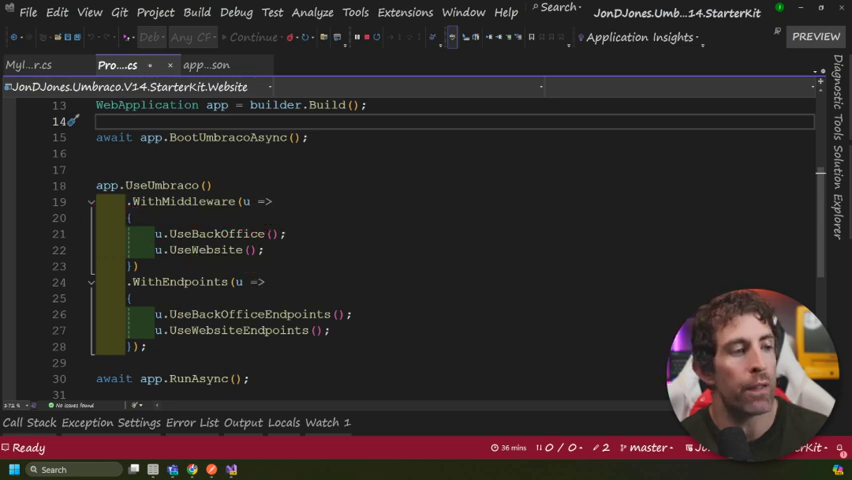
mouse_move(150, 282)
mouse_down()
mouse_move(167, 339)
mouse_move(213, 285)
mouse_up()
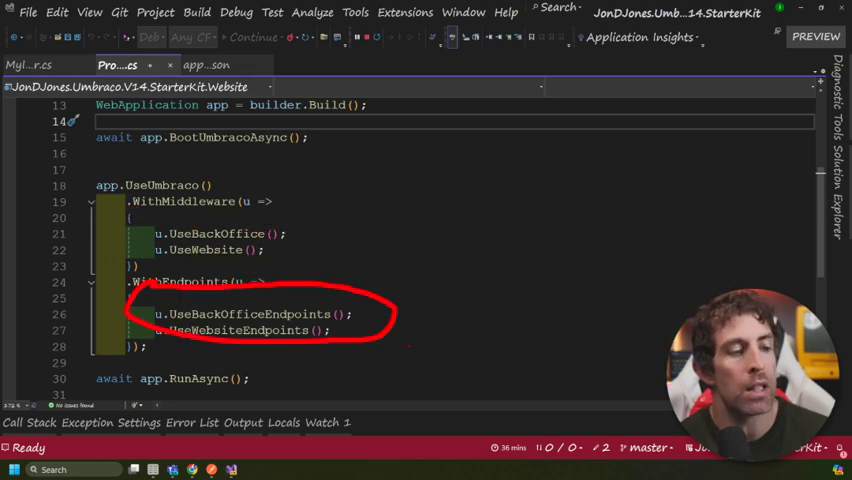
key(Escape)
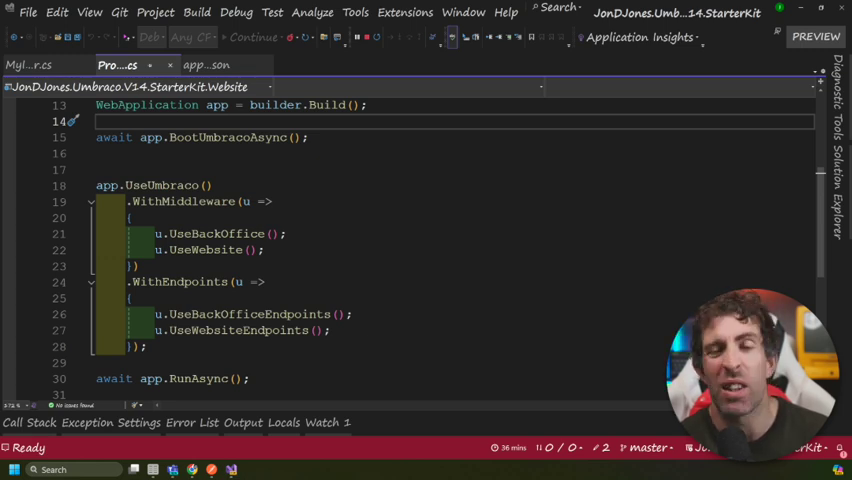
Step: In MyItemApiController, highlight the customAPI route and Custom Group GroupName attributes
click(28, 64)
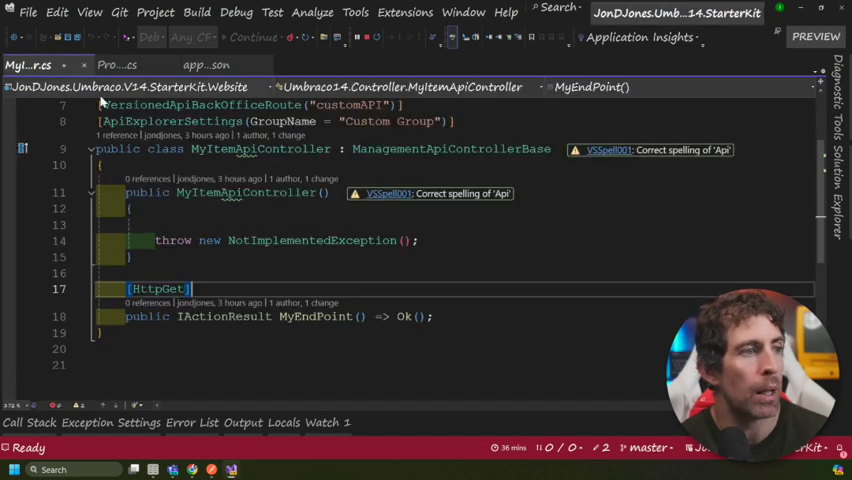
scroll(300, 240, up, 2)
scroll(400, 250, down, 1)
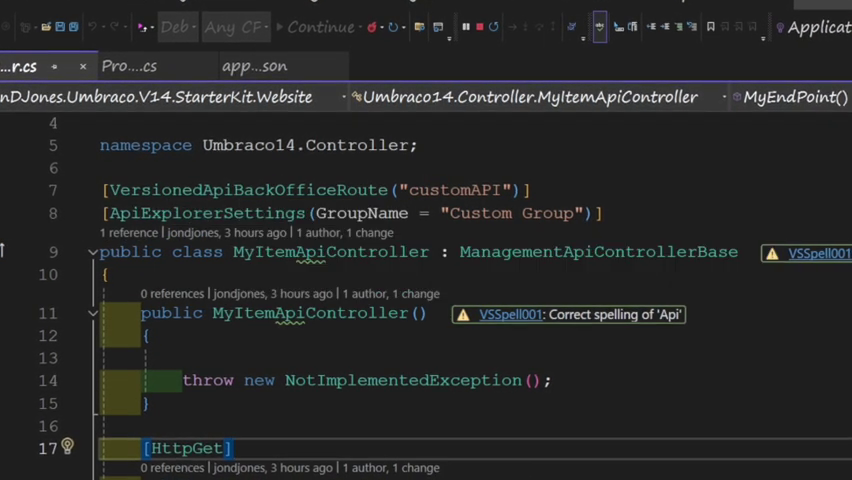
mouse_move(358, 213)
drag(445, 185, 405, 258)
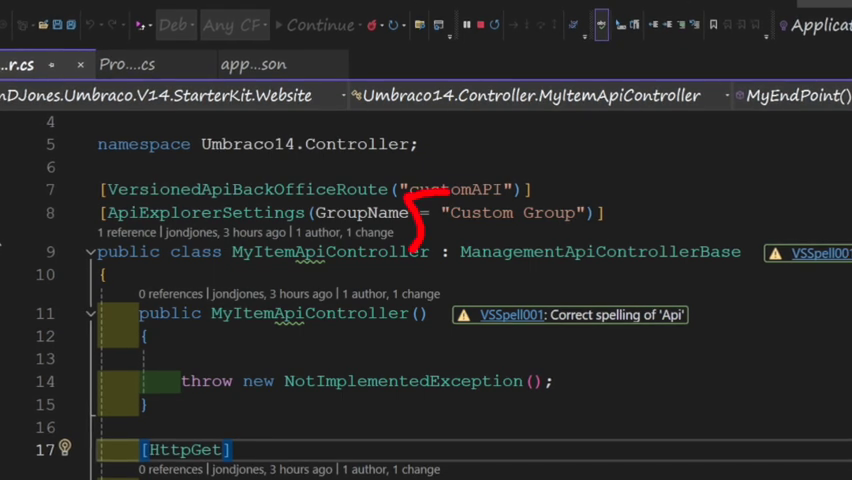
drag(572, 128, 660, 222)
drag(405, 258, 528, 238)
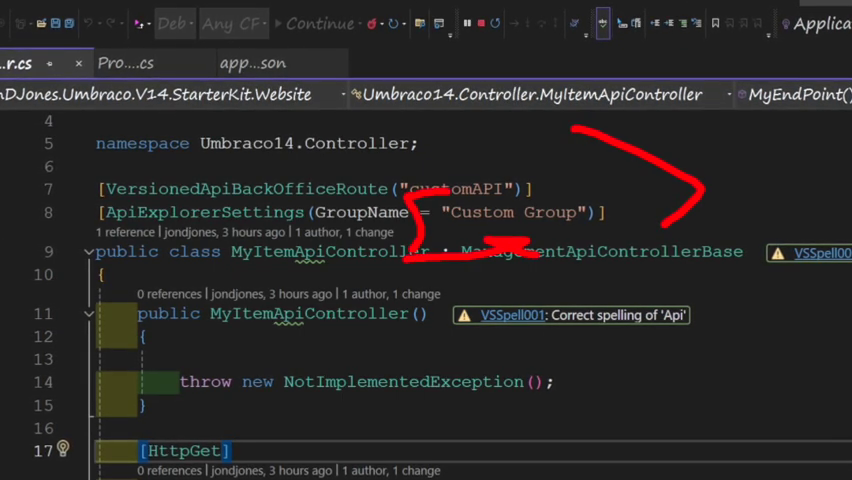
drag(380, 178, 428, 156)
drag(527, 100, 595, 182)
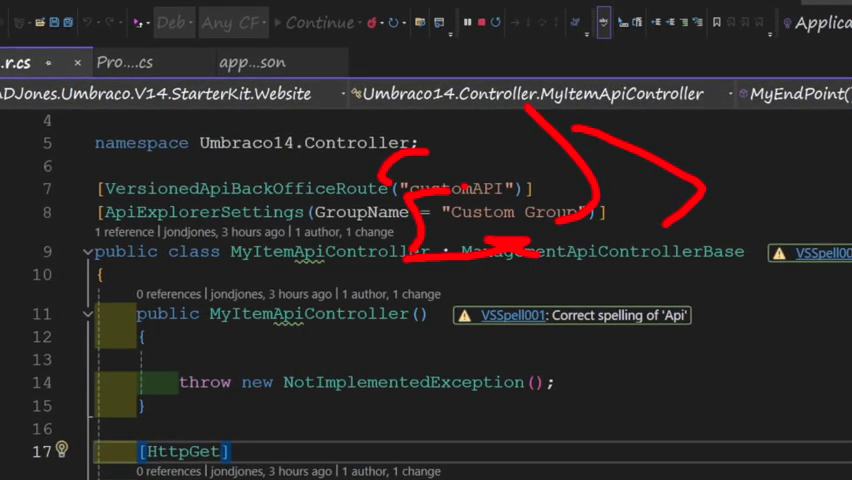
key(Escape)
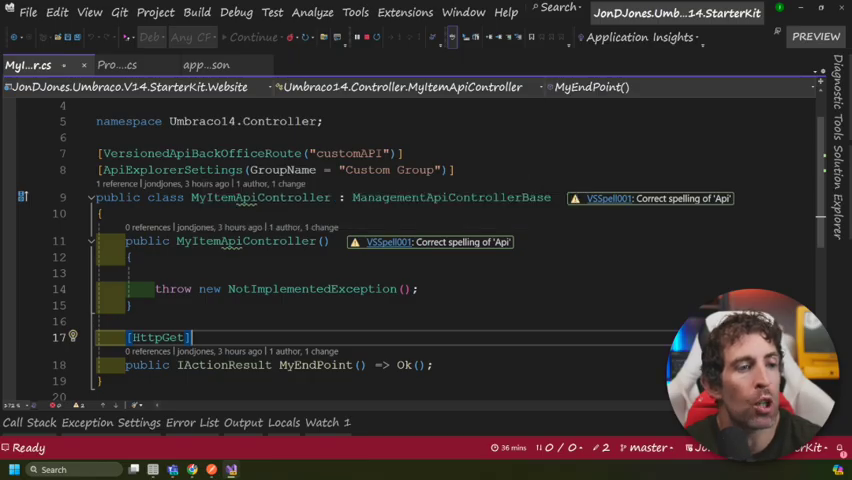
scroll(450, 250, down, 1)
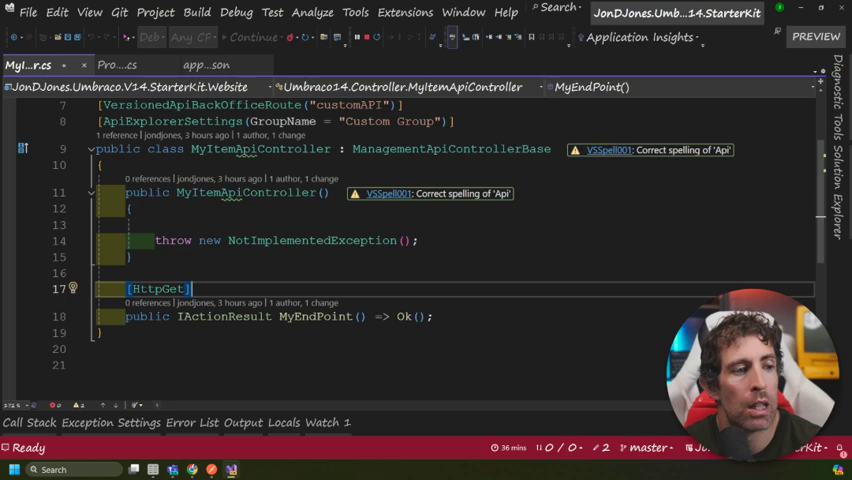
Step: Highlight the MyEndPoint GET method and its Ok() return on line 18
drag(165, 240, 160, 238)
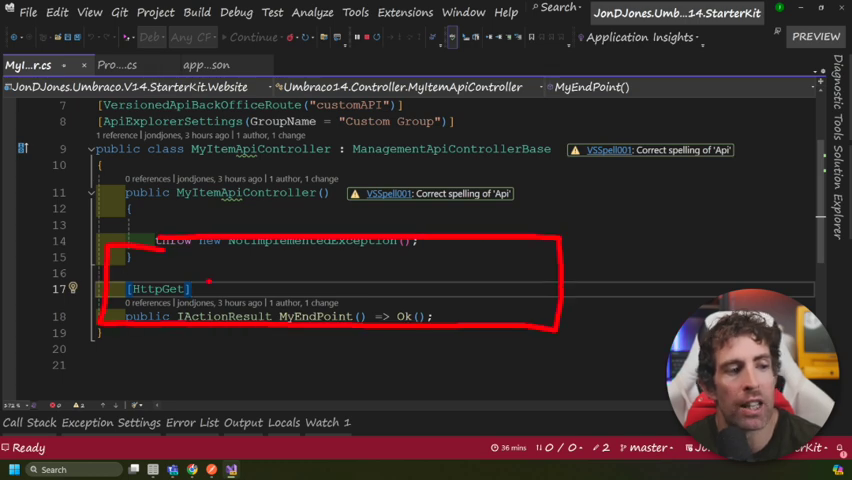
key(Escape)
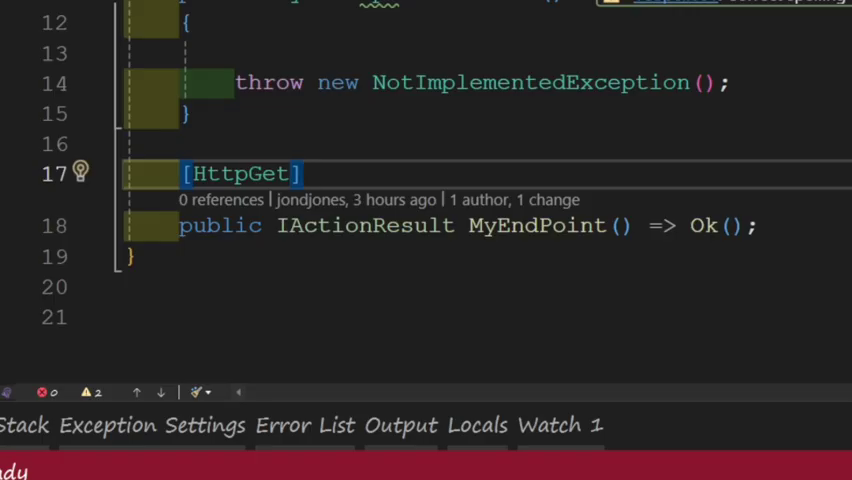
drag(725, 183, 672, 272)
drag(735, 157, 755, 285)
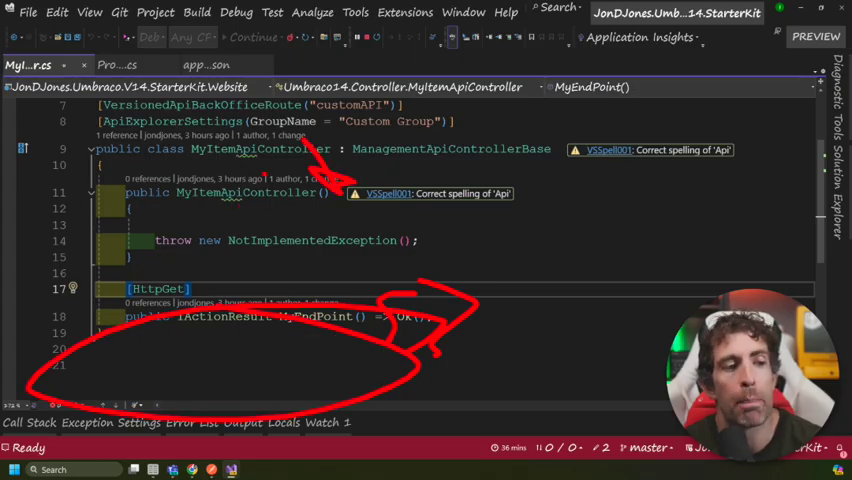
key(Escape)
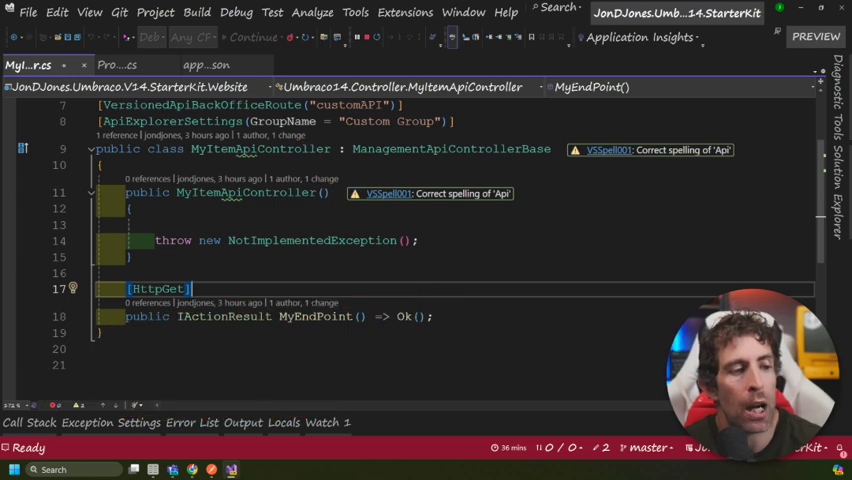
drag(537, 300, 375, 298)
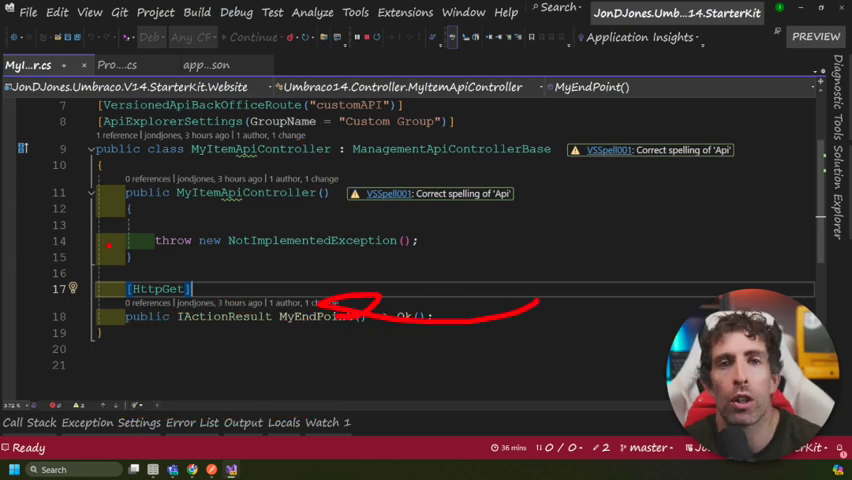
key(Escape)
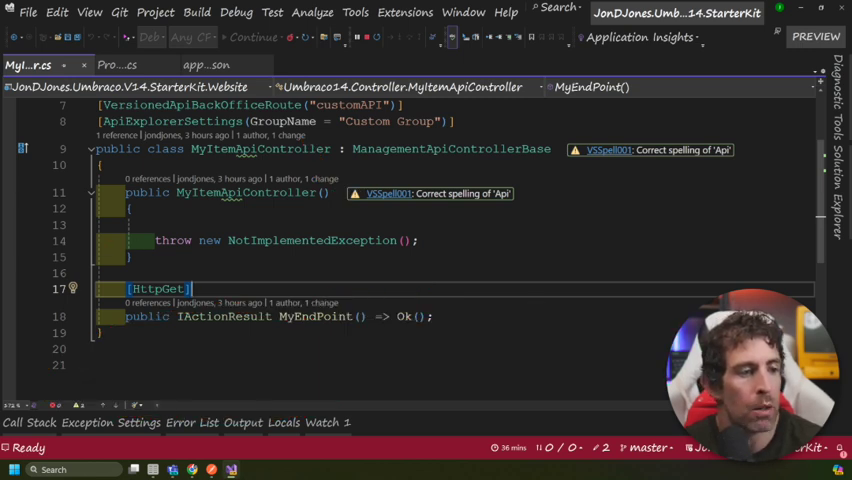
Step: Show the Swagger docs maximised and mark the Custom Group customAPI GET endpoint
mouse_move(192, 470)
click(370, 425)
double_click(396, 237)
scroll(420, 210, up, 3)
scroll(310, 148, down, 2)
scroll(234, 244, down, 2)
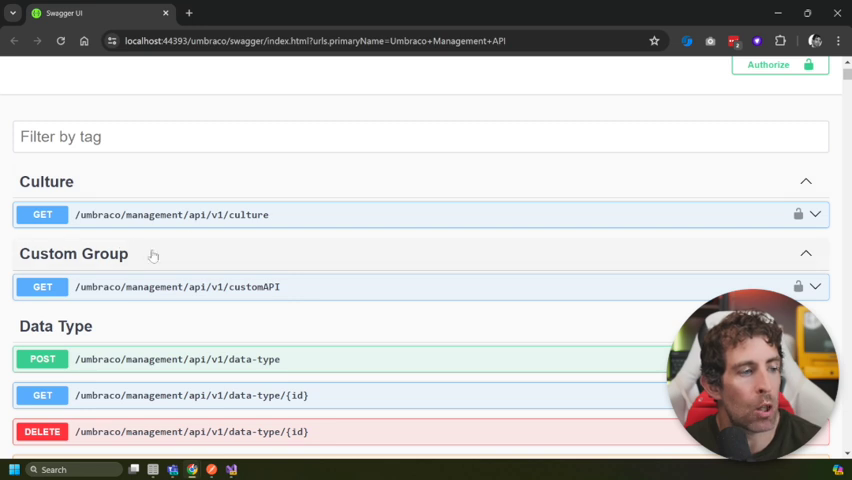
drag(40, 223, 80, 213)
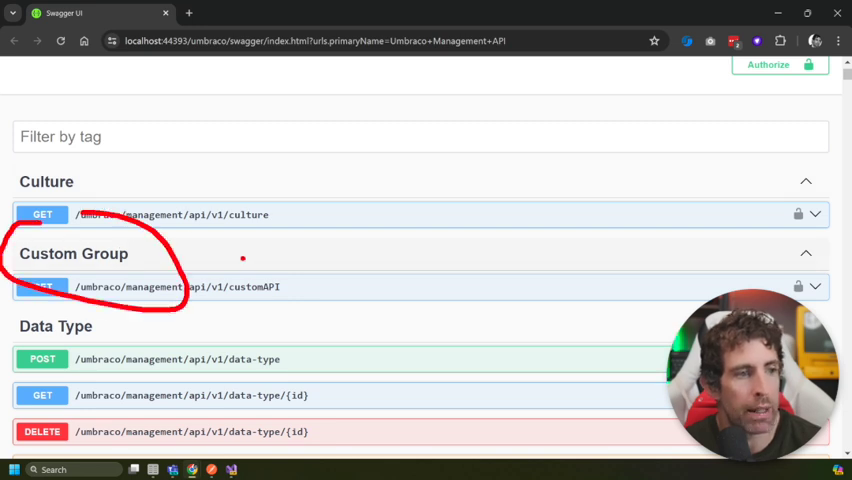
drag(248, 257, 212, 300)
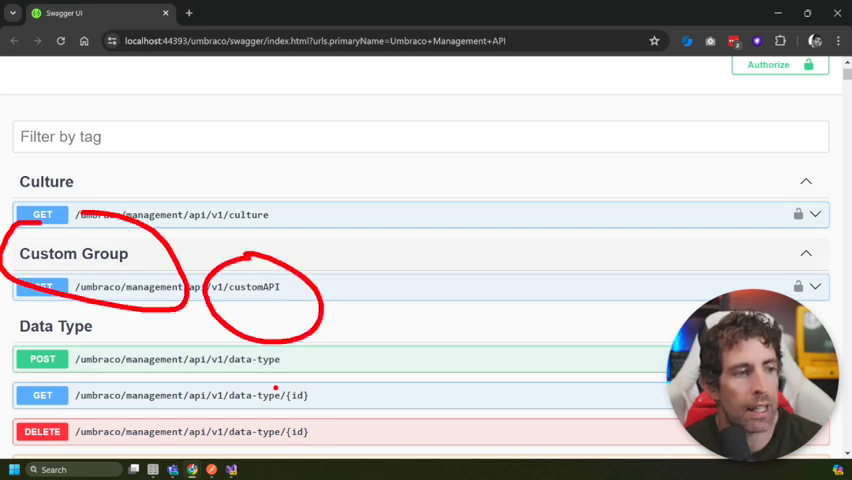
Step: In Program.cs, mark the EnableSwaggerInProduction call in the Umbraco builder chain
click(231, 469)
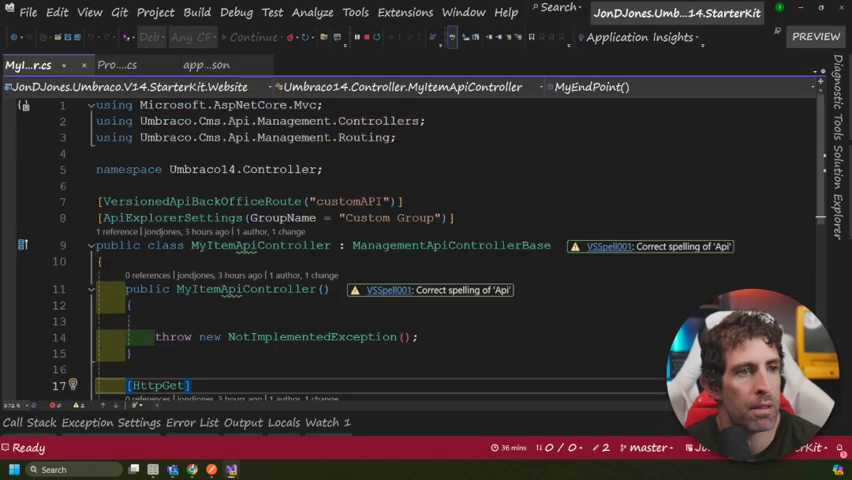
drag(358, 202, 513, 226)
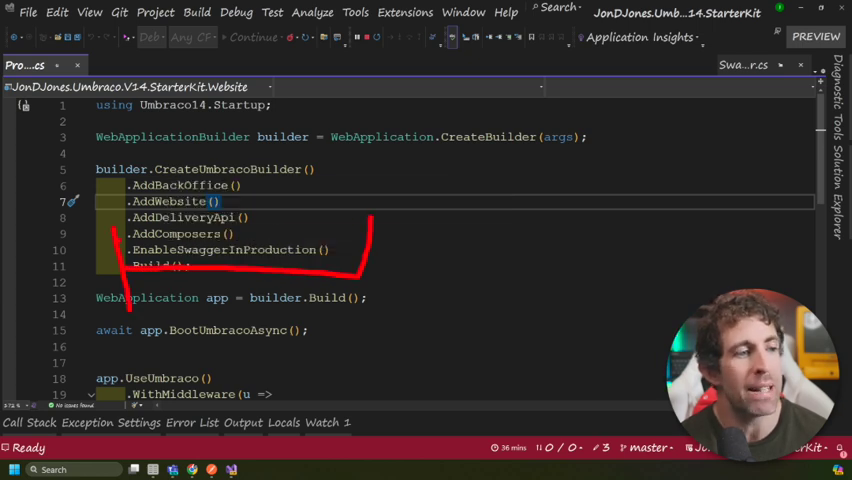
drag(113, 238, 405, 236)
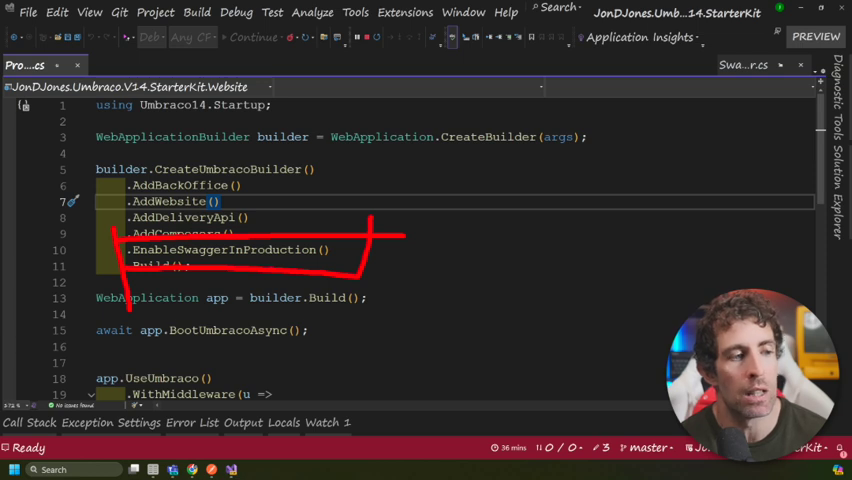
Step: Review the EnableSwaggerInProduction method and its SwaggerProductionRouteTemplatePipelineFilter swap
ctrl+click(230, 251)
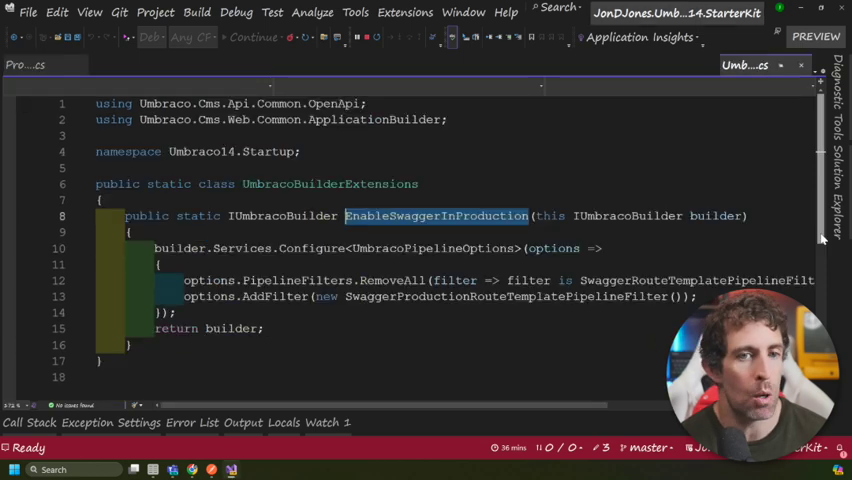
click(837, 224)
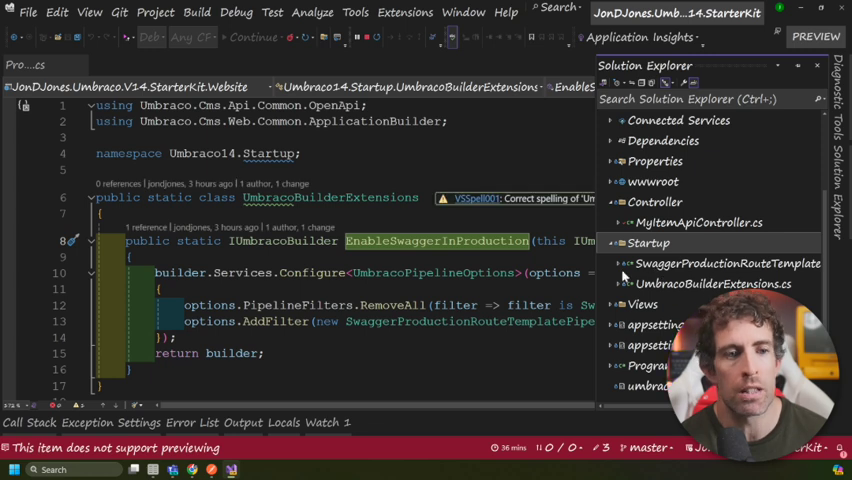
click(330, 197)
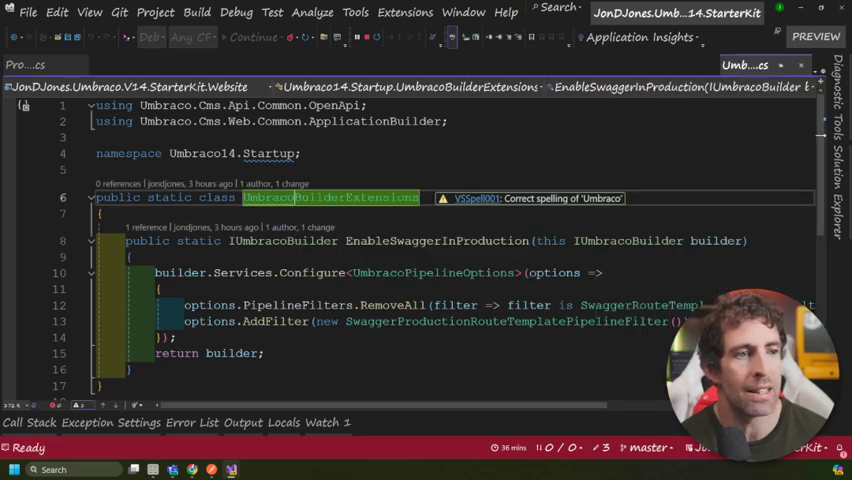
mouse_move(330, 197)
key(Up)
key(Up)
key(Up)
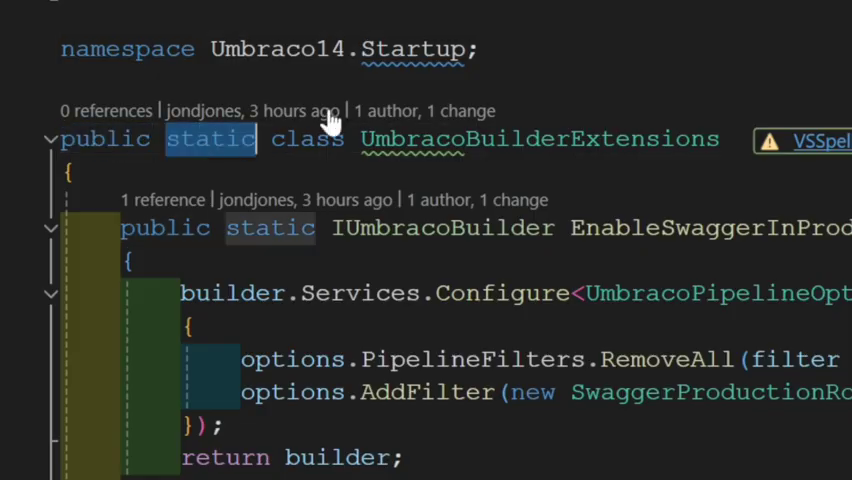
key(Down)
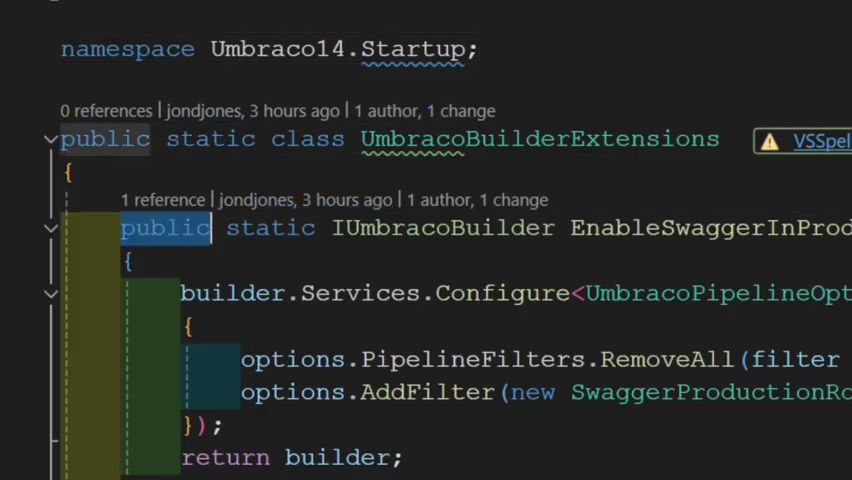
double_click(298, 230)
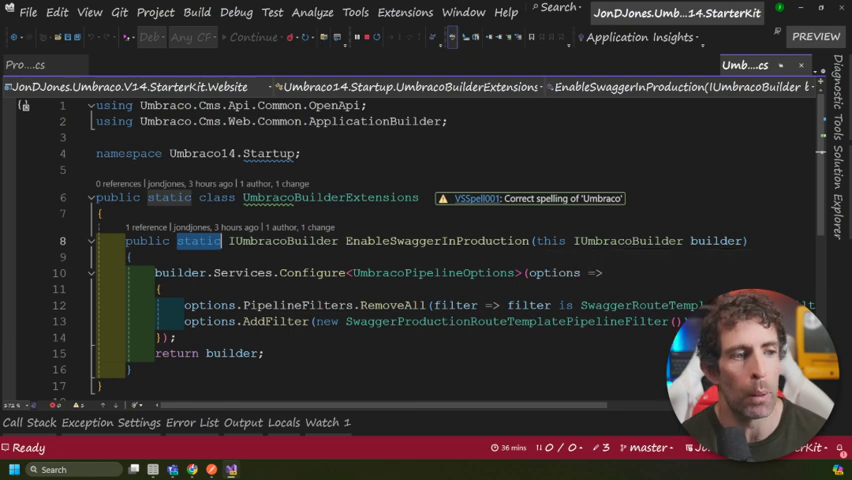
scroll(420, 240, down, 1)
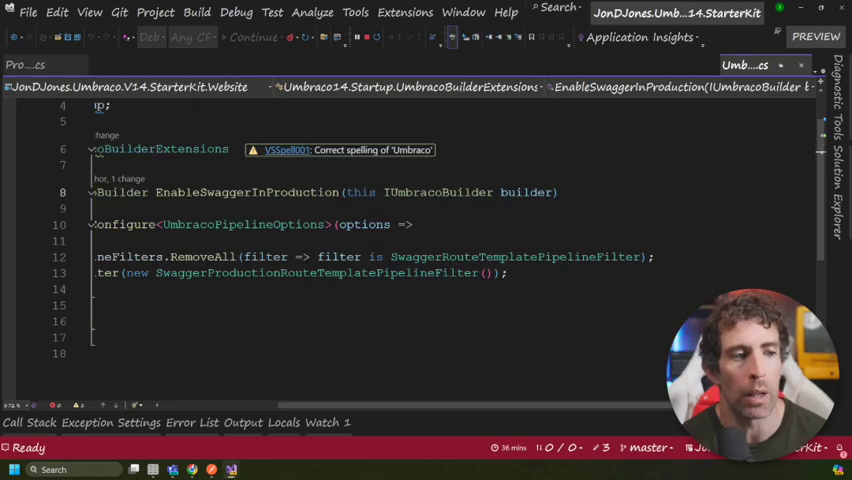
scroll(228, 411, left, 5)
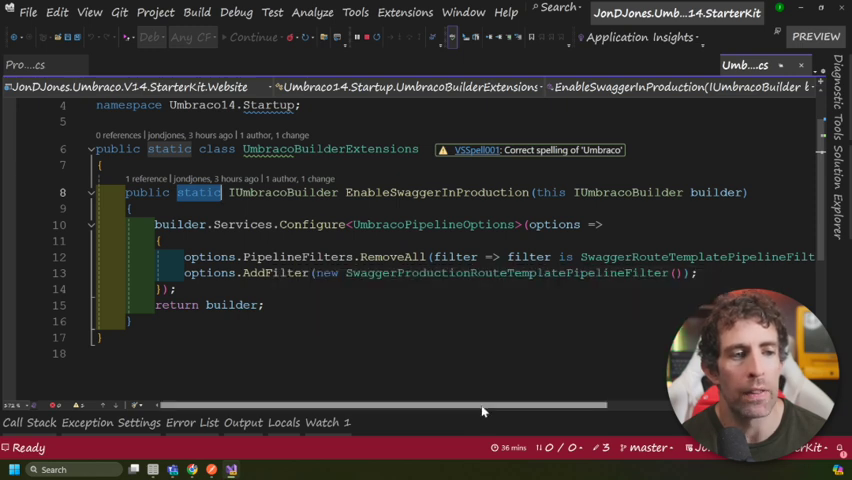
scroll(481, 405, right, 3)
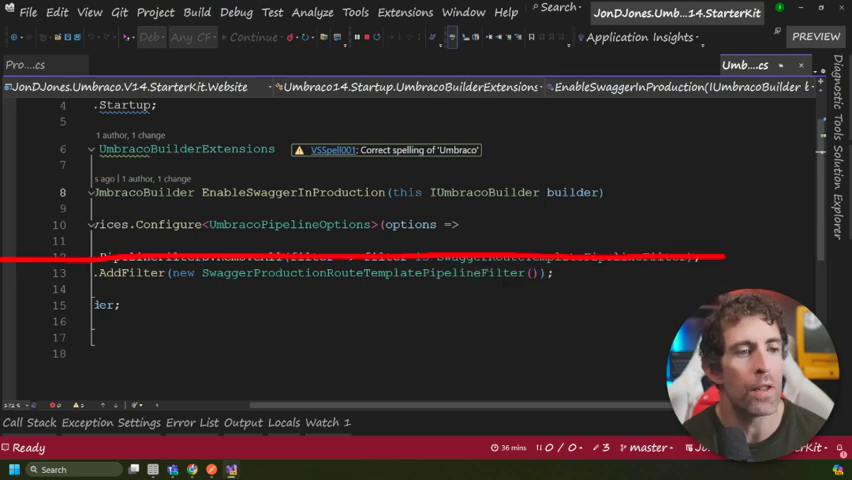
scroll(400, 230, left, 3)
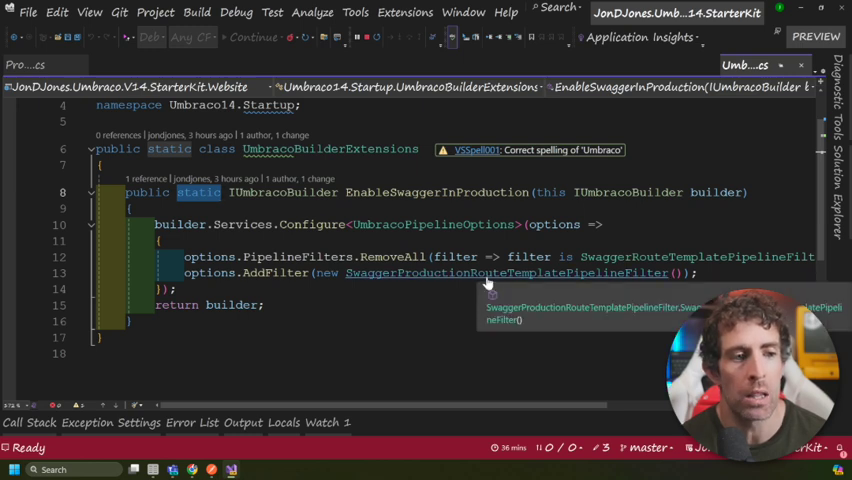
drag(360, 293, 320, 240)
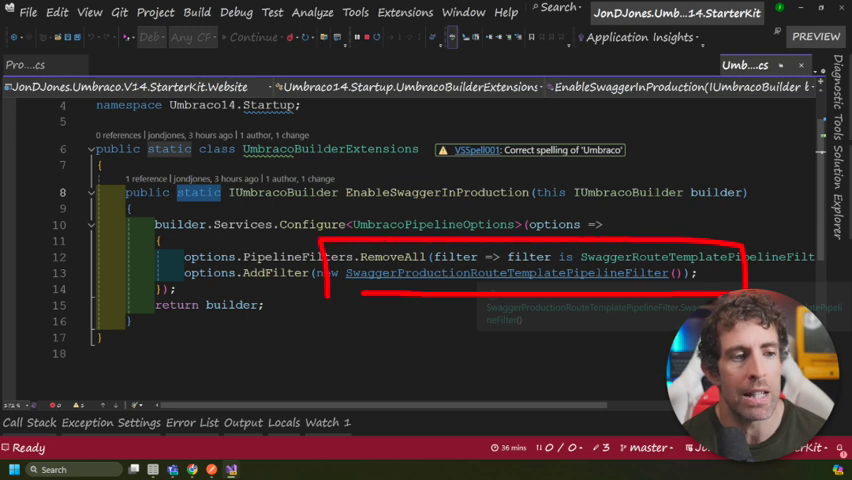
double_click(405, 272)
key(F12)
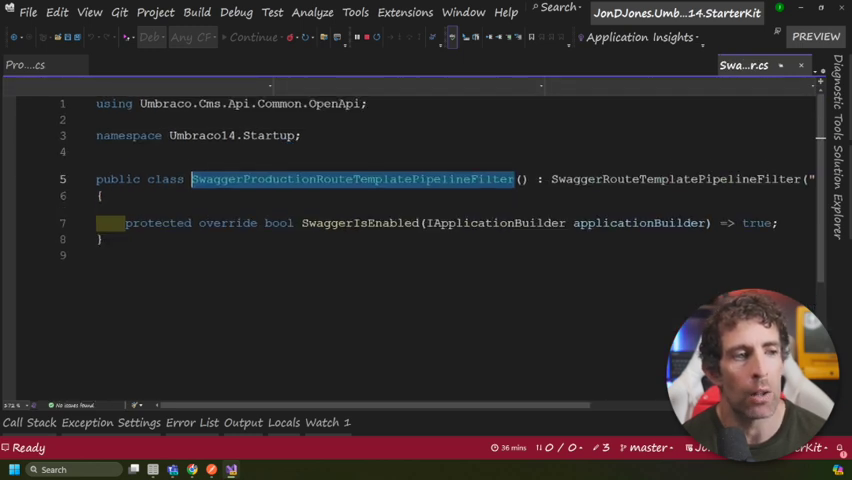
key(ctrl+End)
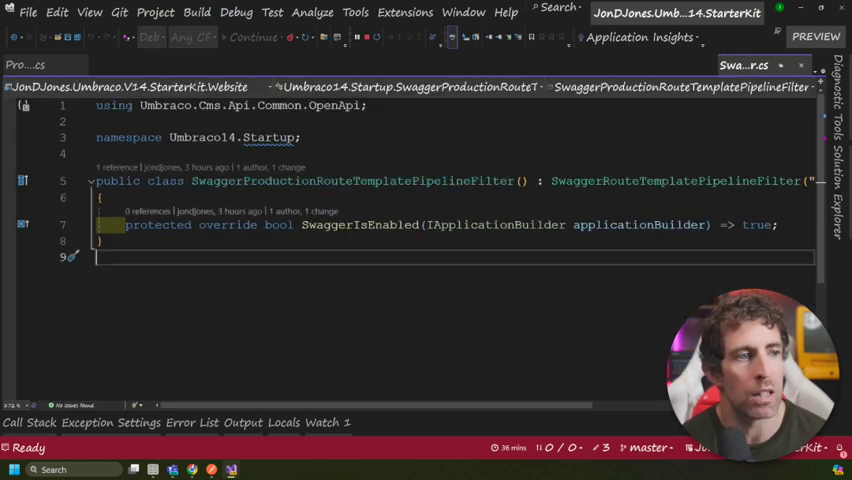
scroll(450, 200, right, 2)
scroll(450, 200, right, 3)
scroll(450, 200, right, 2)
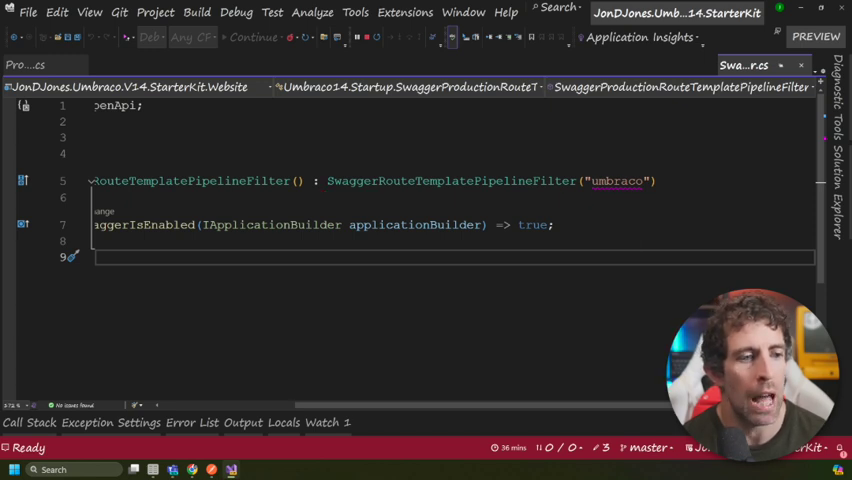
scroll(450, 200, left, 7)
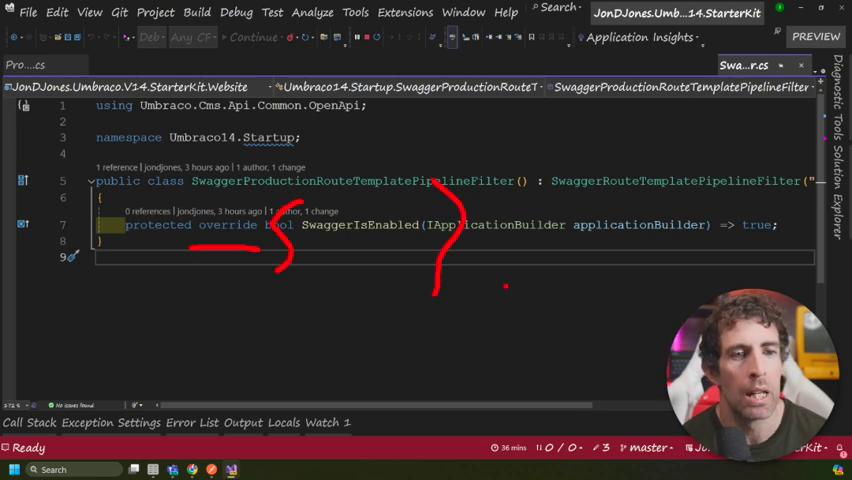
scroll(630, 410, right, 3)
scroll(630, 410, right, 3)
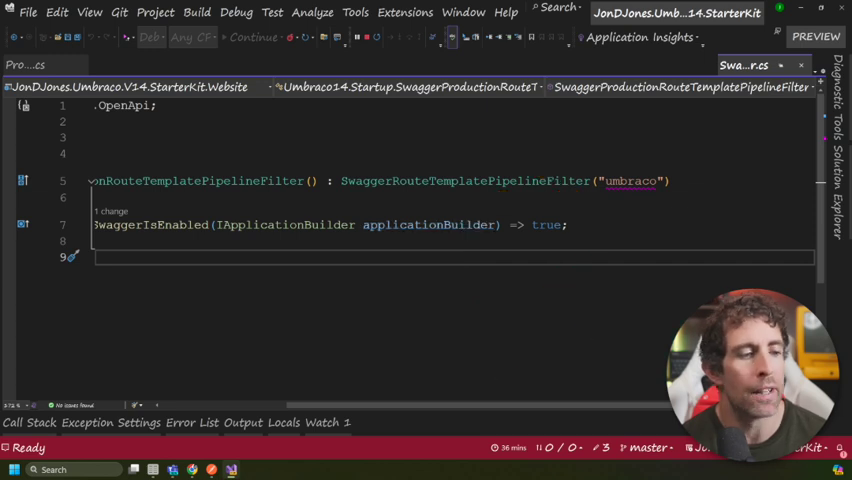
scroll(450, 200, left, 6)
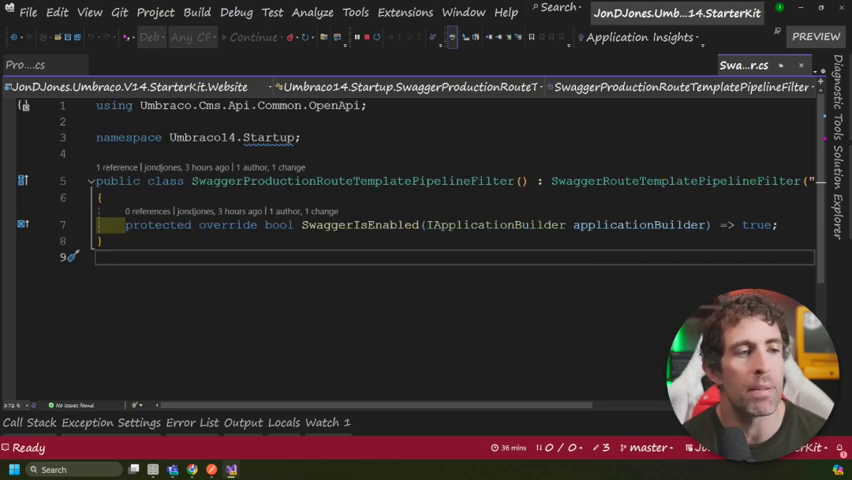